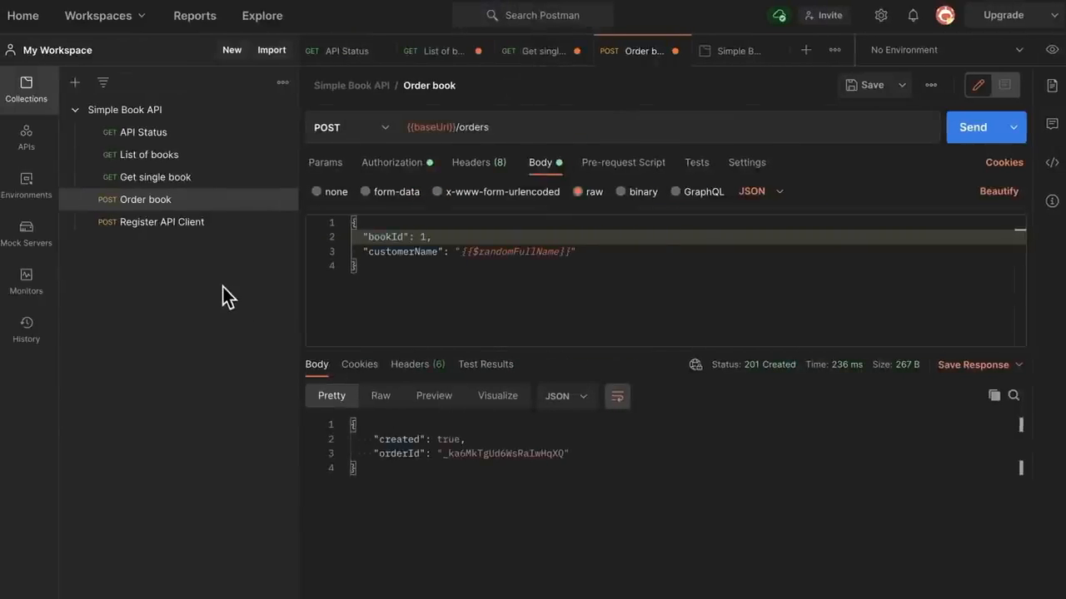
- Duplicate the Order book request and rename the copy Get all book orders
{"action": "left_click", "coordinate": [281, 202]}
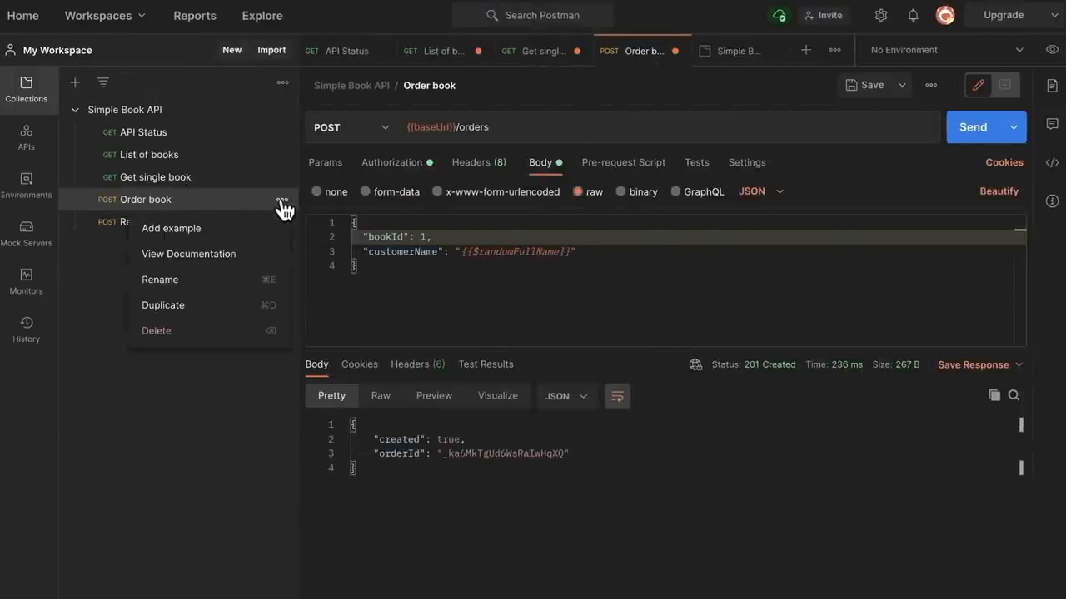
{"action": "left_click", "coordinate": [198, 306]}
{"action": "left_click", "coordinate": [479, 85]}
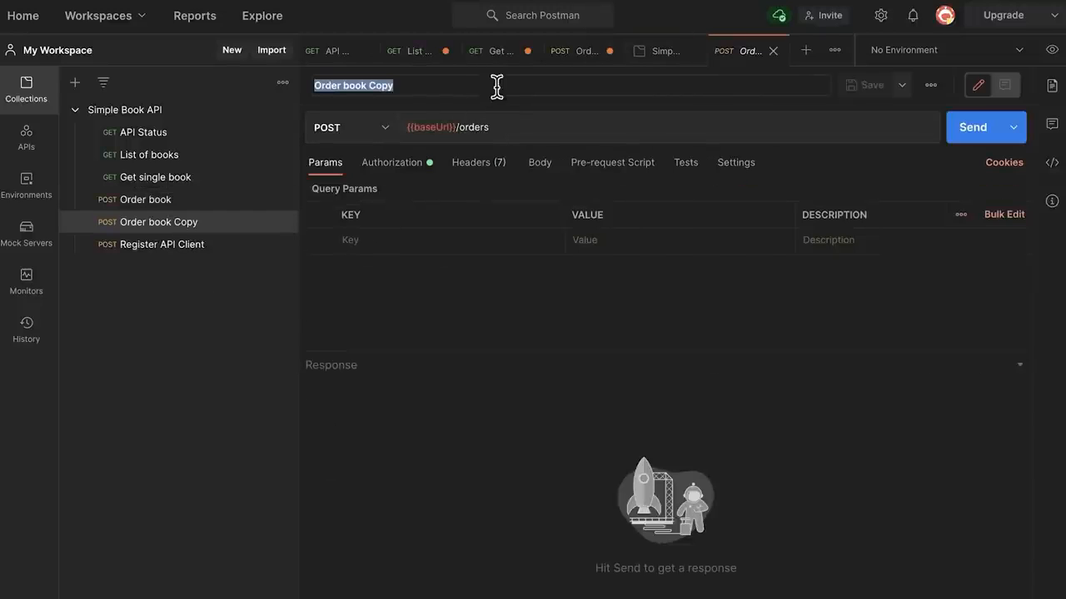
{"action": "type", "text": "Get al"}
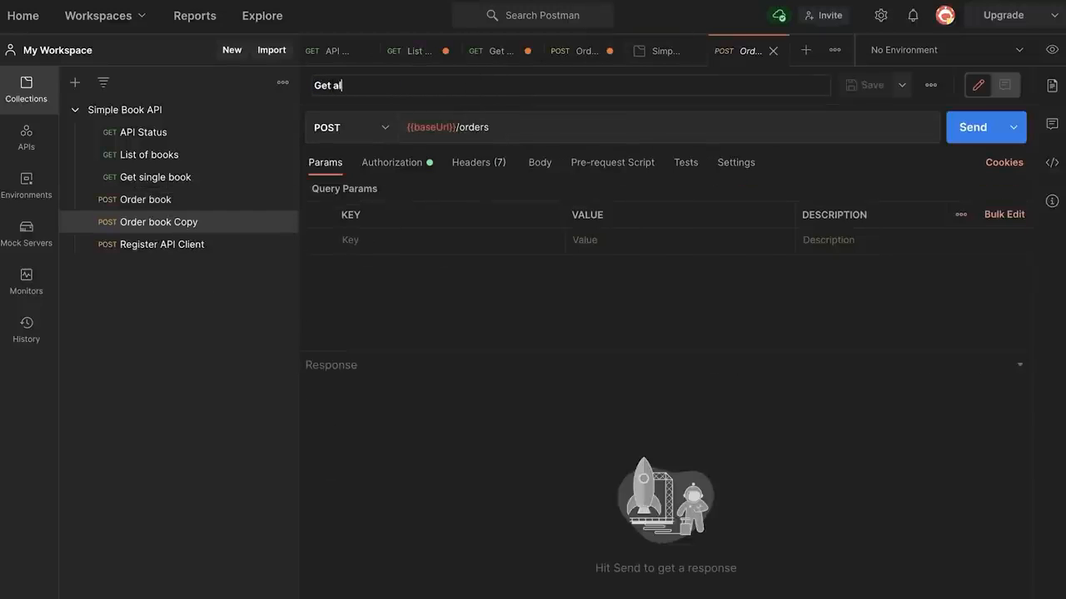
{"action": "type", "text": "l book orders"}
{"action": "key", "text": "Return"}
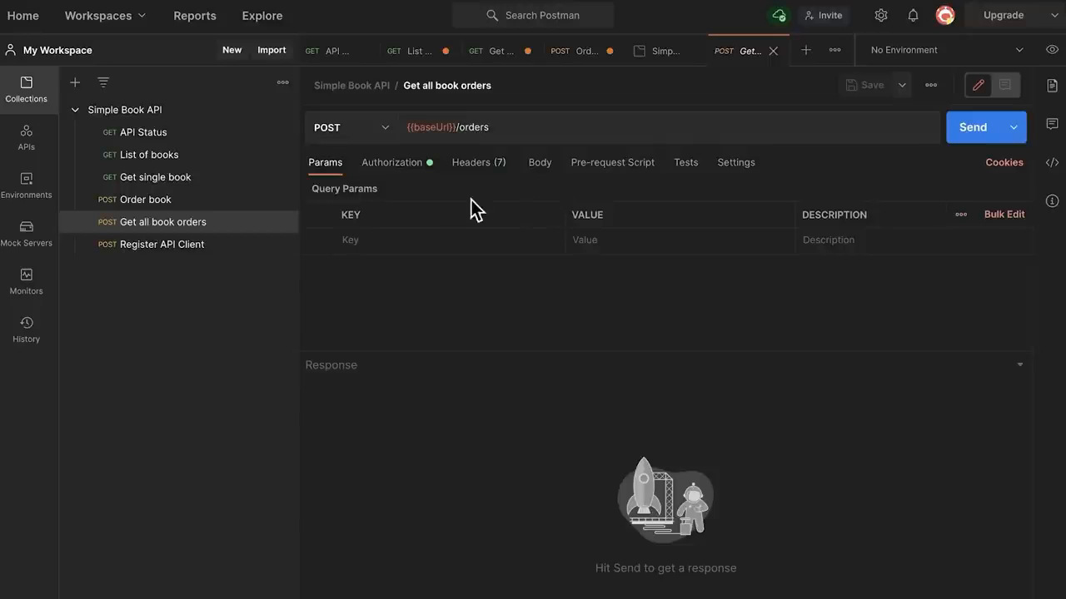
- Check the Get all book orders request's authorization, change its method to GET and send it
{"action": "left_click", "coordinate": [400, 173]}
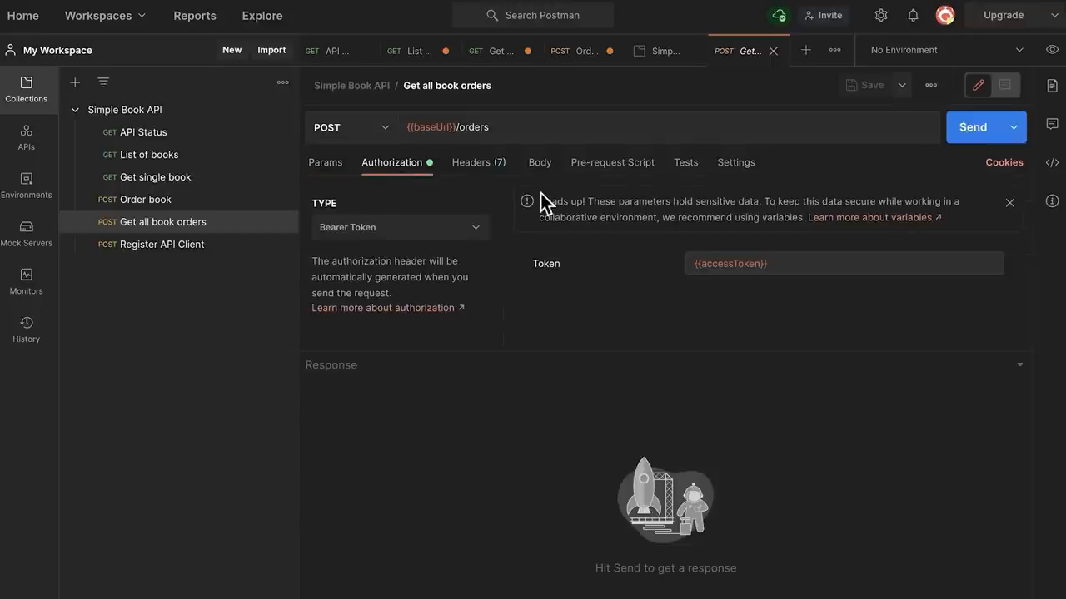
{"action": "left_click", "coordinate": [331, 164]}
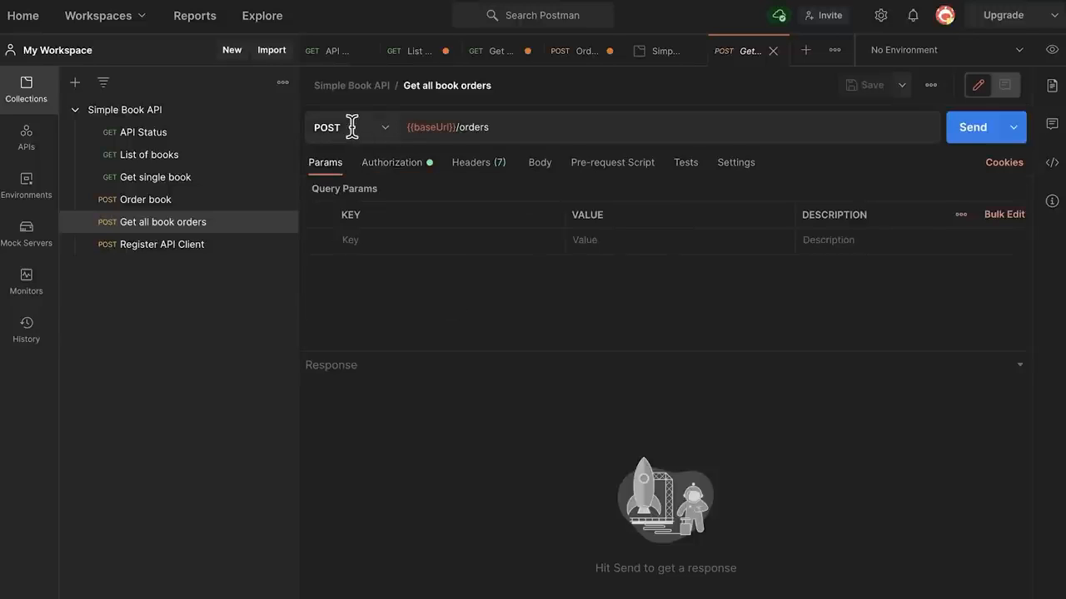
{"action": "left_click", "coordinate": [387, 132]}
{"action": "left_click", "coordinate": [356, 166]}
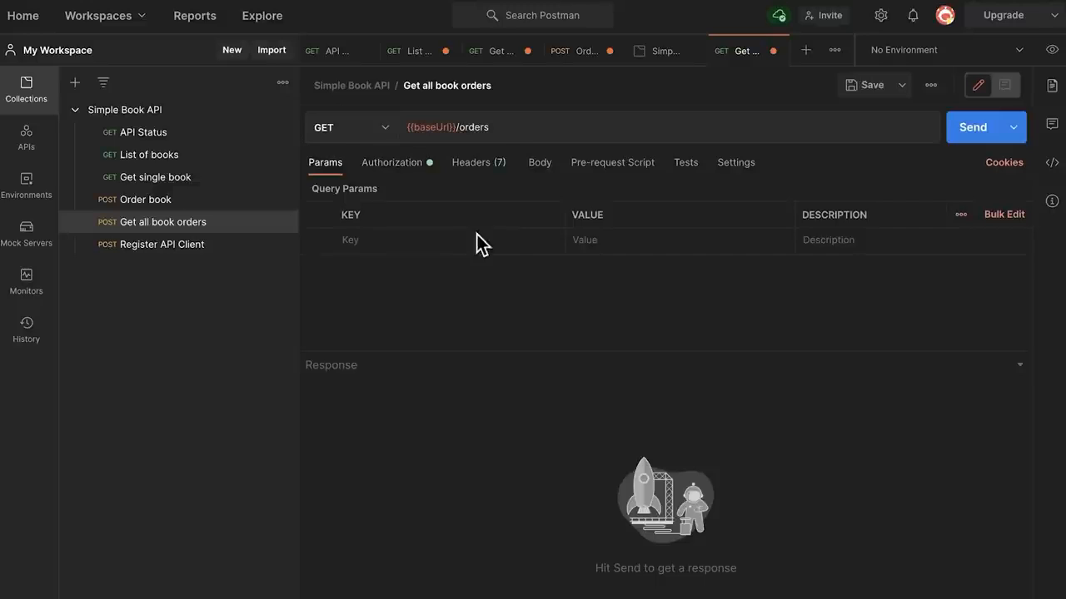
{"action": "left_click", "coordinate": [959, 140]}
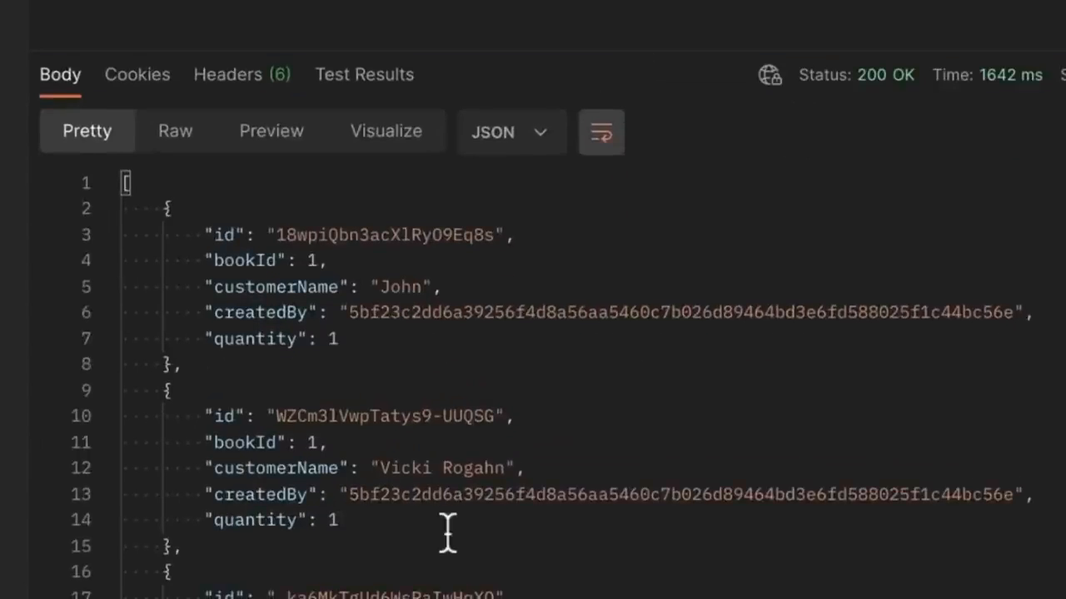
- Examine the returned orders in the response body, looking at each order's ID and customer name
{"action": "scroll", "coordinate": [436, 467], "scroll_direction": "down", "scroll_amount": 1}
{"action": "scroll", "coordinate": [440, 479], "scroll_direction": "down", "scroll_amount": 1}
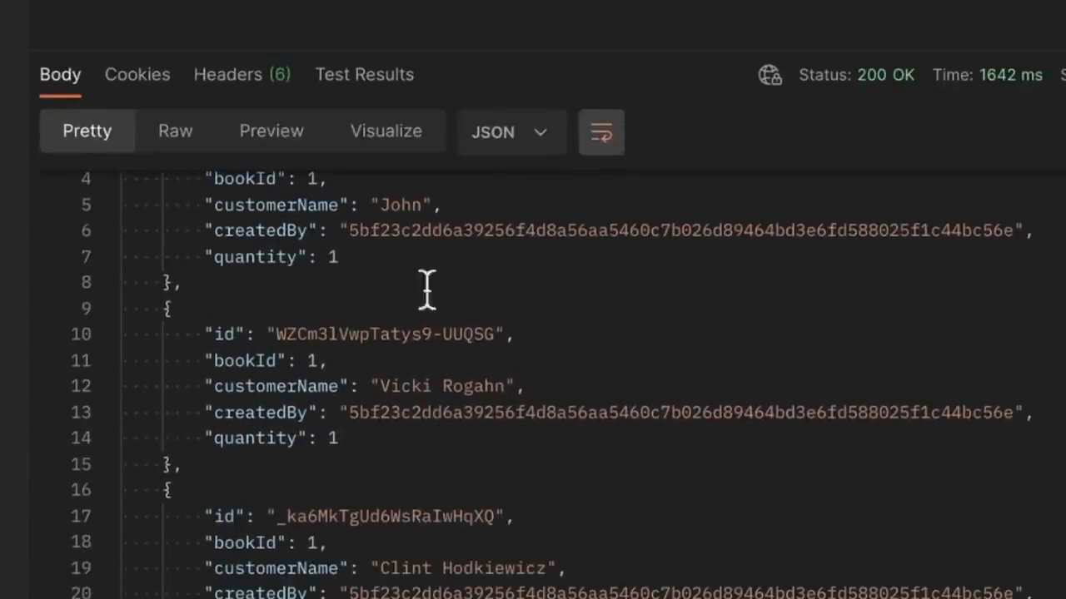
{"action": "scroll", "coordinate": [359, 249], "scroll_direction": "up", "scroll_amount": 3}
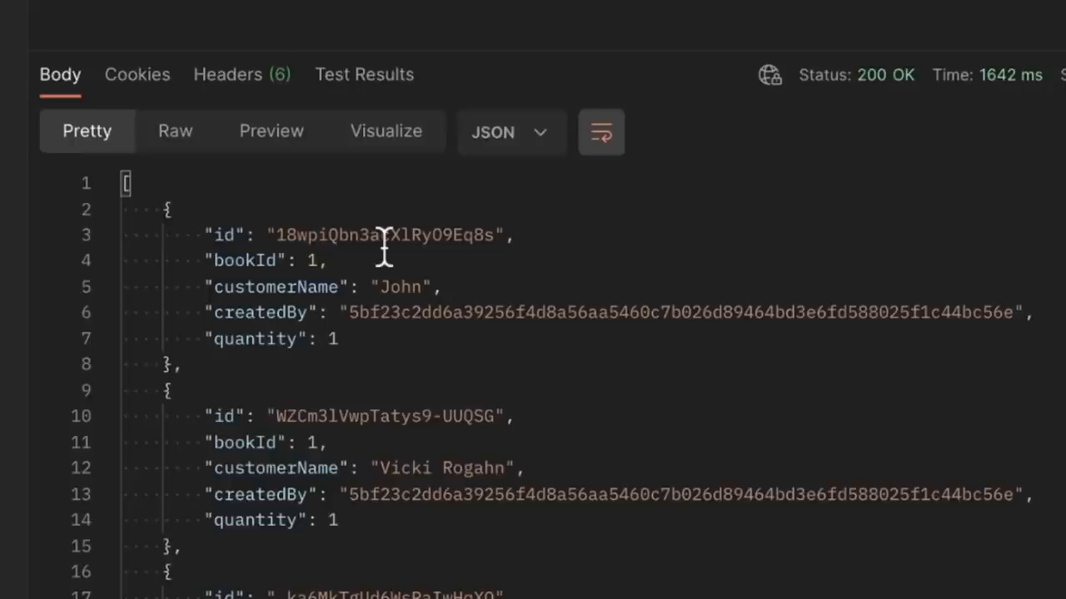
{"action": "double_click", "coordinate": [355, 233]}
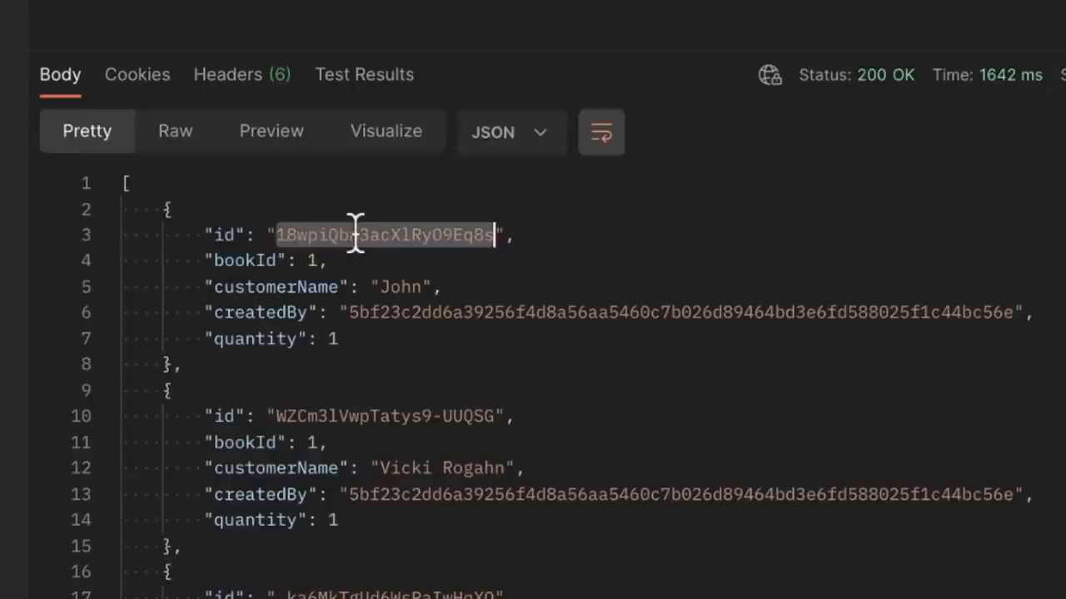
{"action": "left_click", "coordinate": [598, 247]}
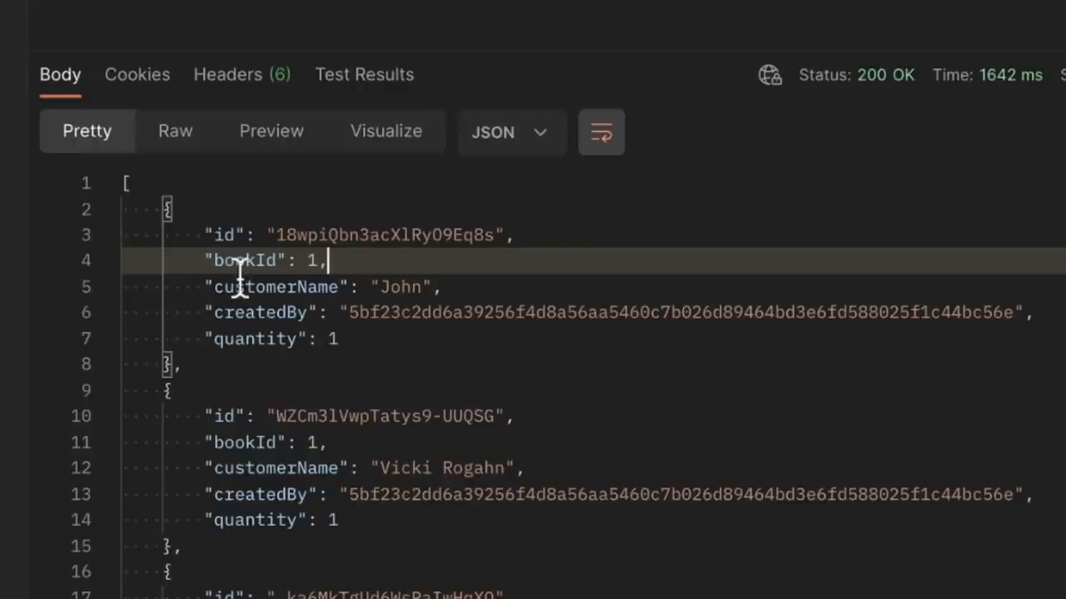
{"action": "scroll", "coordinate": [242, 479], "scroll_direction": "down", "scroll_amount": 1}
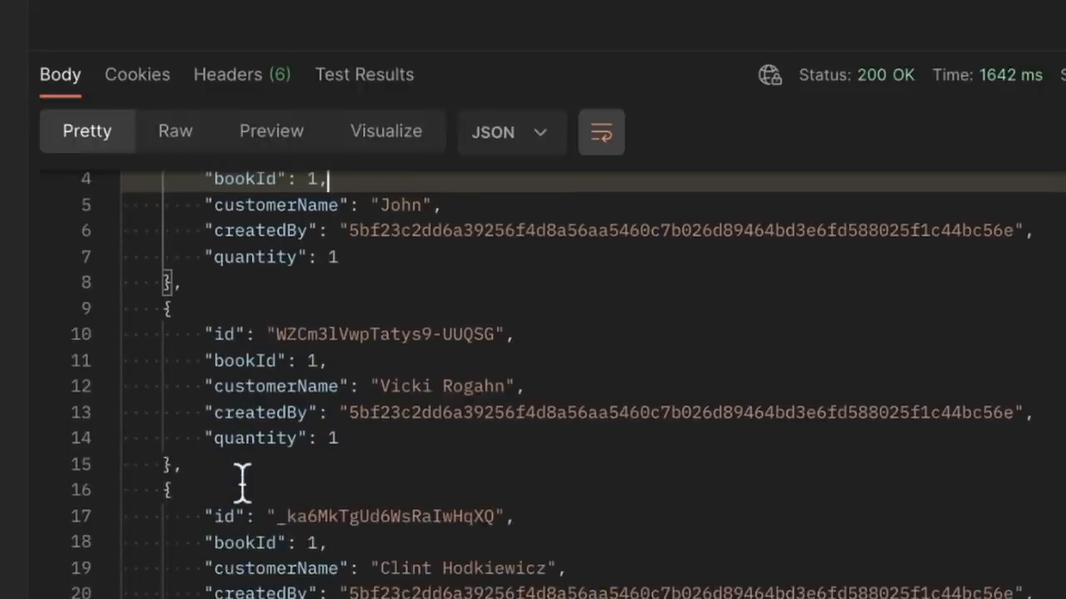
{"action": "left_click", "coordinate": [533, 385]}
{"action": "triple_click", "coordinate": [533, 385]}
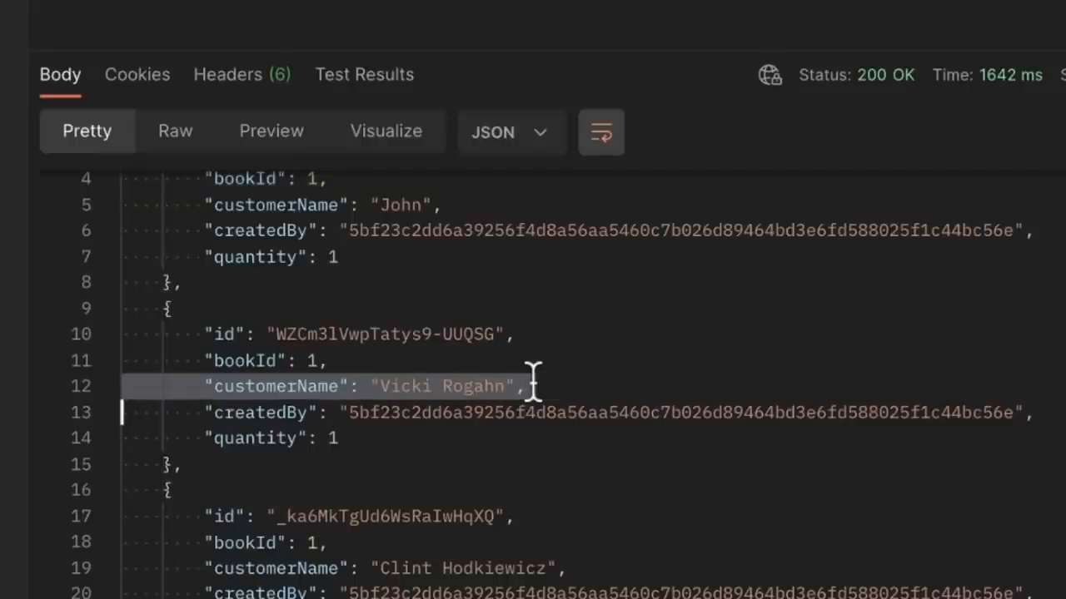
{"action": "left_click", "coordinate": [626, 388]}
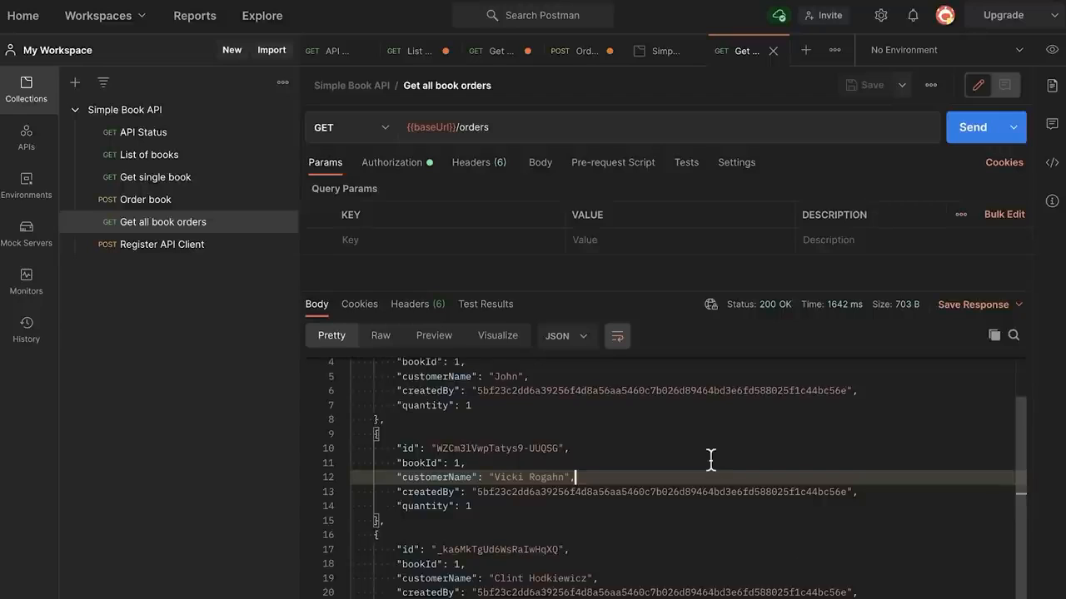
{"action": "scroll", "coordinate": [710, 461], "scroll_direction": "up", "scroll_amount": 1}
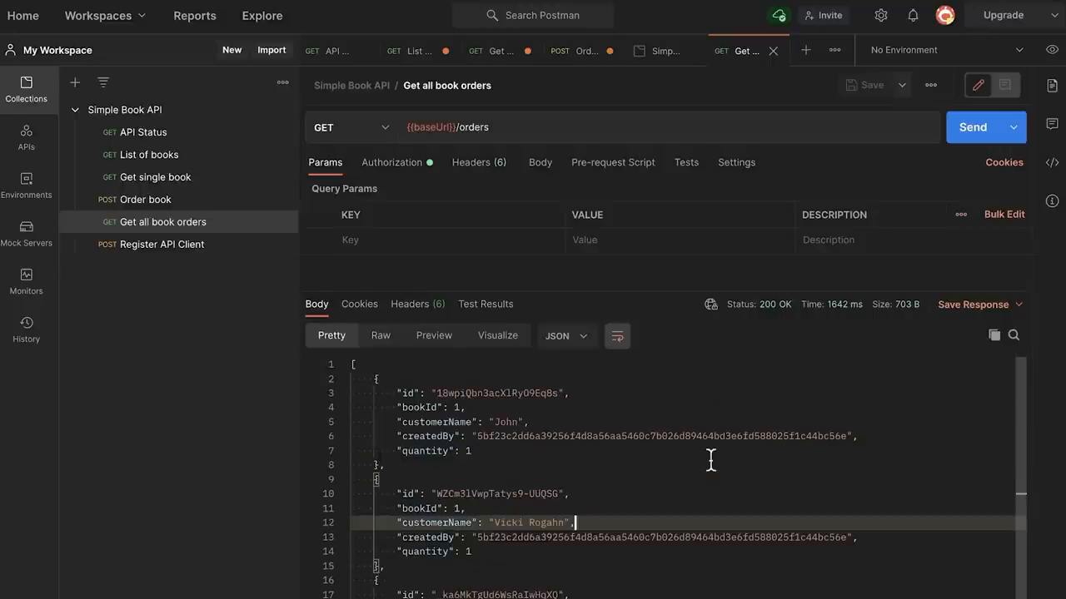
{"action": "left_click", "coordinate": [507, 393]}
{"action": "double_click", "coordinate": [507, 393]}
{"action": "left_click", "coordinate": [599, 393]}
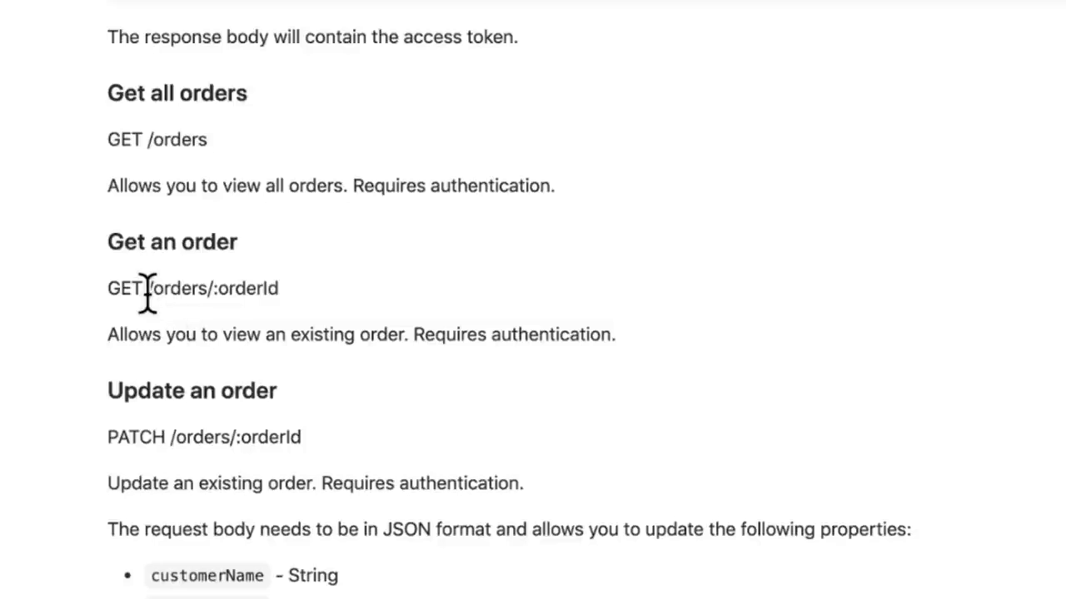
- Copy the /orders/:orderId path from the Get an order section of the API documentation and return to Postman
{"action": "left_click_drag", "start_coordinate": [147, 291], "coordinate": [328, 306]}
{"action": "key", "text": "super+c"}
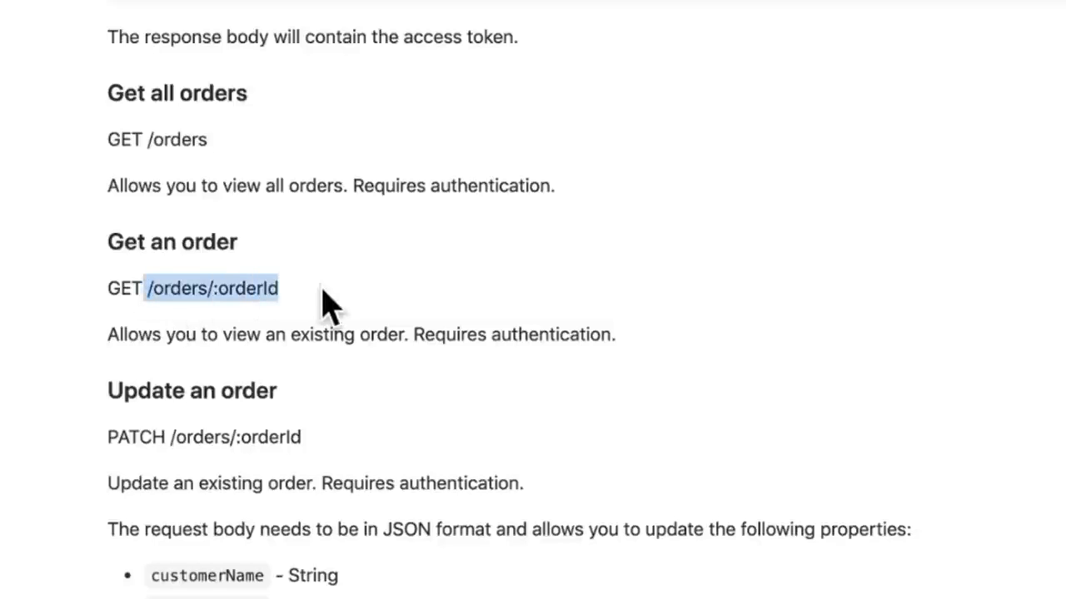
{"action": "key", "text": "ctrl+Left"}
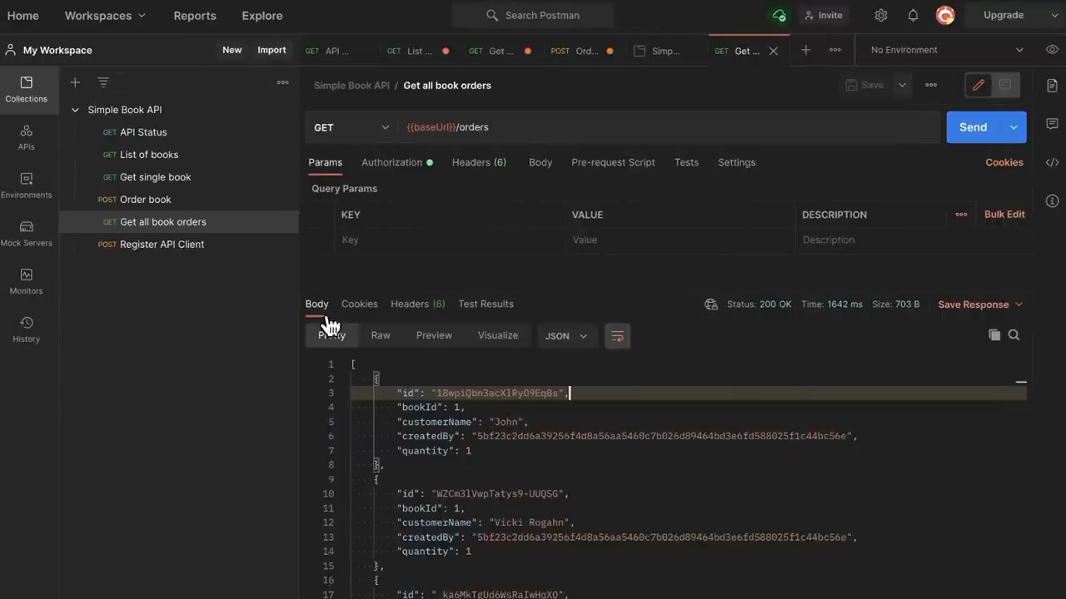
- Duplicate the Get all book orders request and set the copy's URL to {{baseUrl}}/orders/:orderId
{"action": "left_click", "coordinate": [282, 223]}
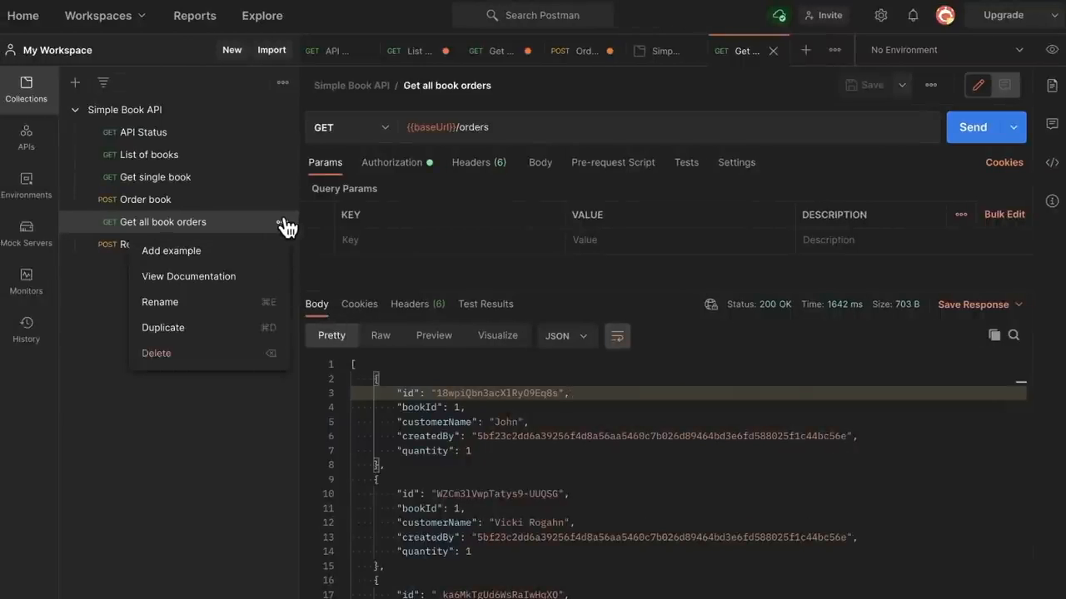
{"action": "left_click", "coordinate": [211, 332]}
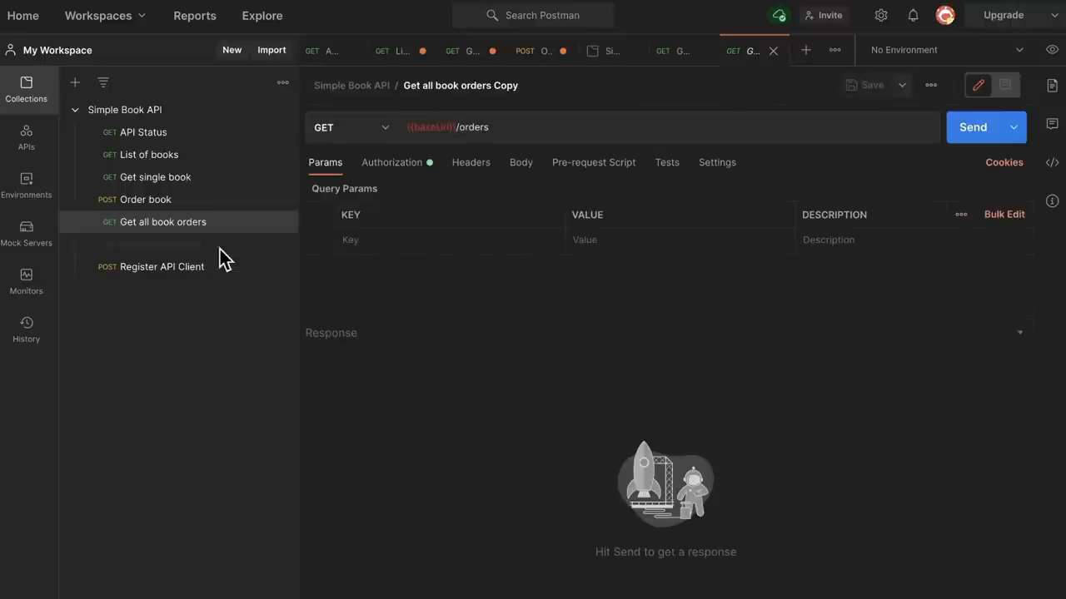
{"action": "left_click", "coordinate": [517, 124]}
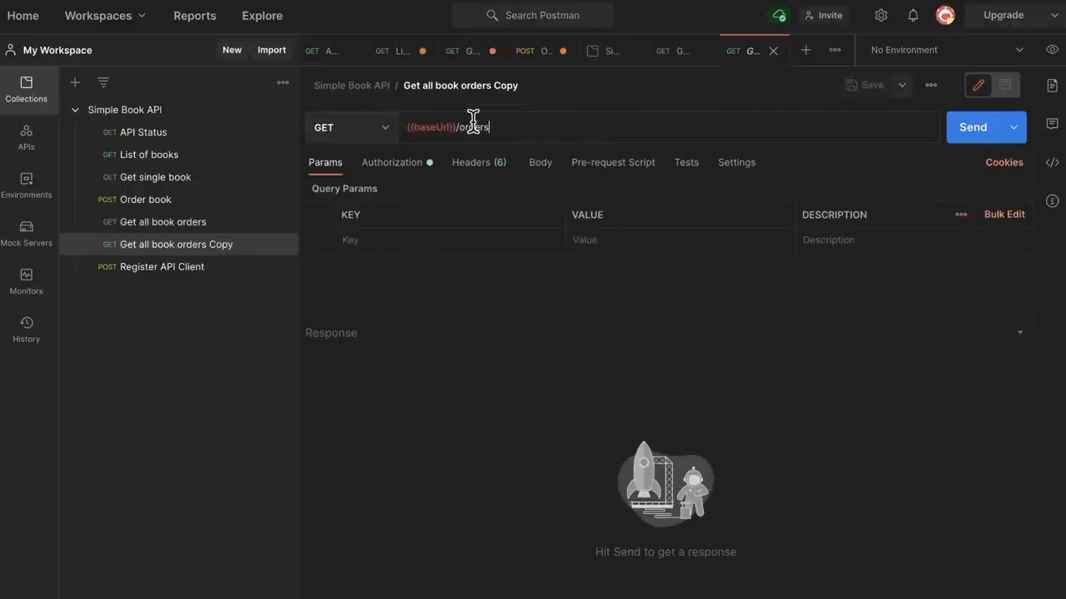
{"action": "double_click", "coordinate": [473, 124]}
{"action": "key", "text": "super+v"}
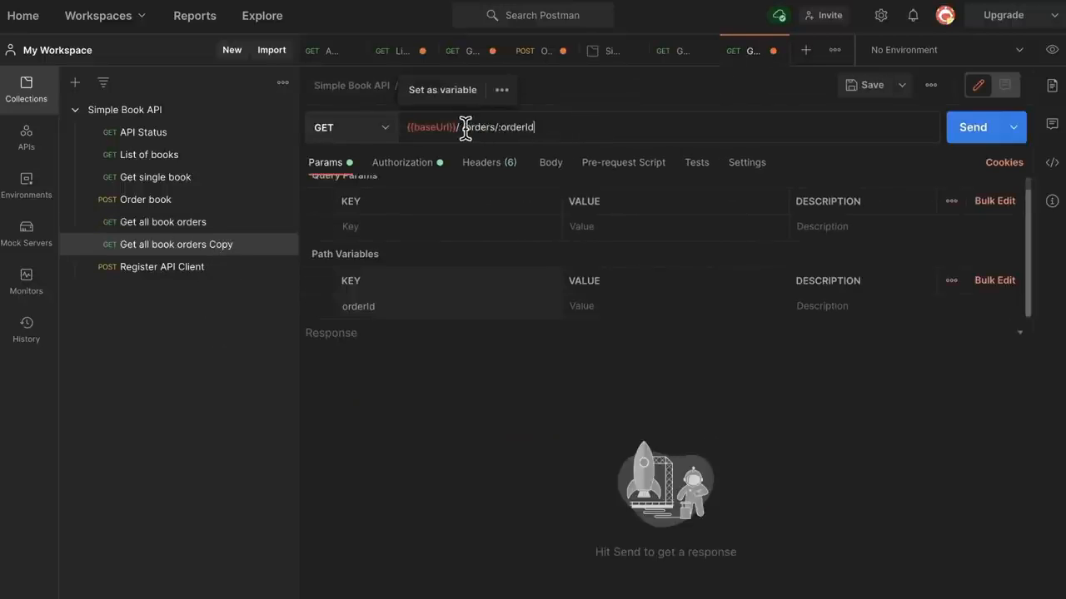
{"action": "left_click", "coordinate": [463, 128]}
{"action": "key", "text": "BackSpace"}
{"action": "key", "text": "BackSpace"}
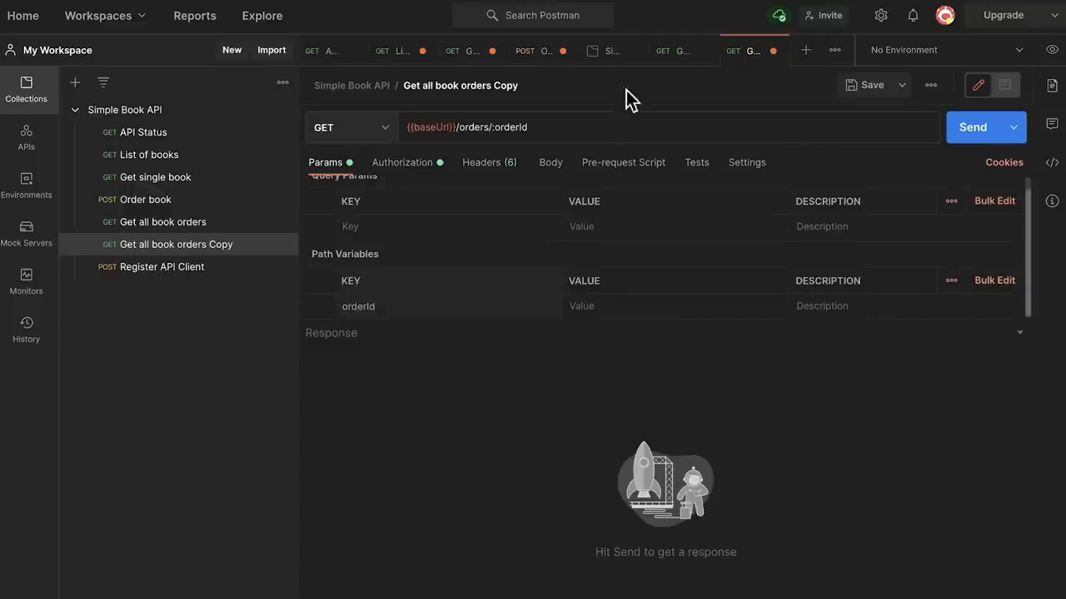
- Rename the duplicated request Get an order
{"action": "left_click", "coordinate": [531, 86]}
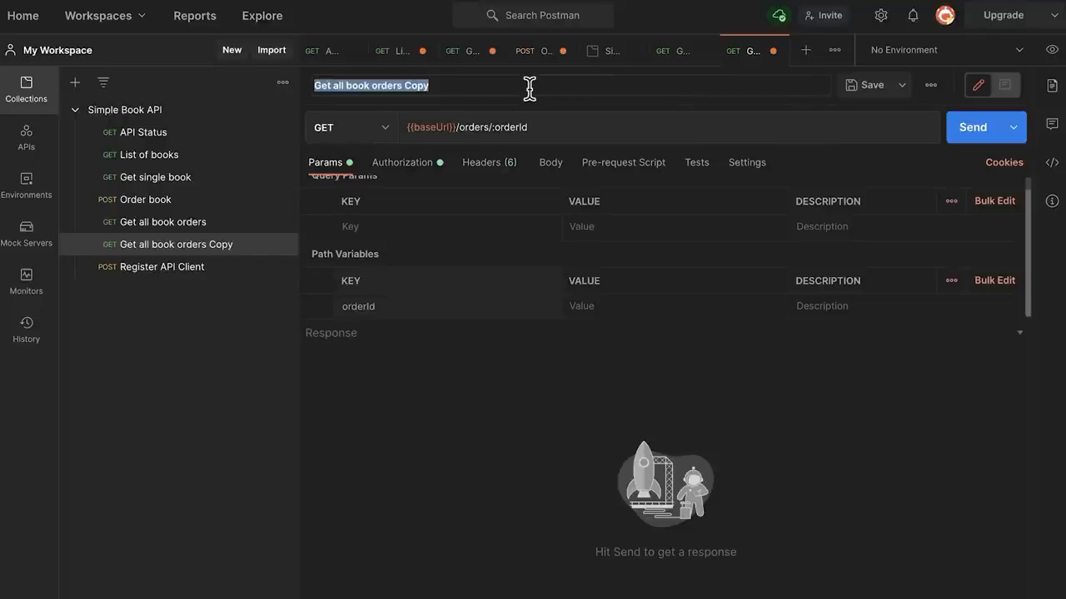
{"action": "type", "text": "Get"}
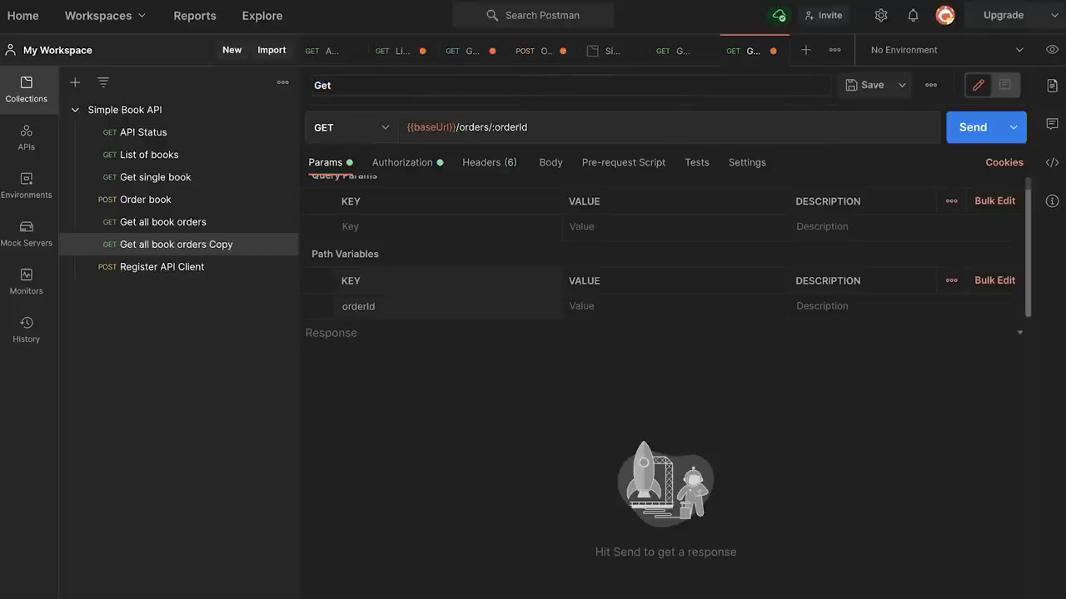
{"action": "type", "text": " an order"}
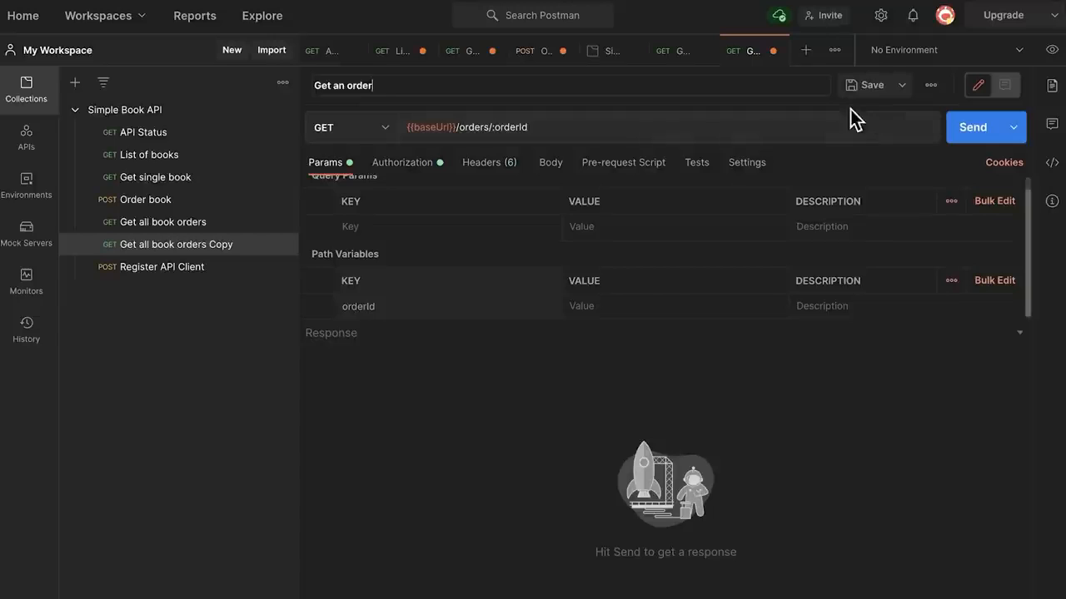
{"action": "key", "text": "Return"}
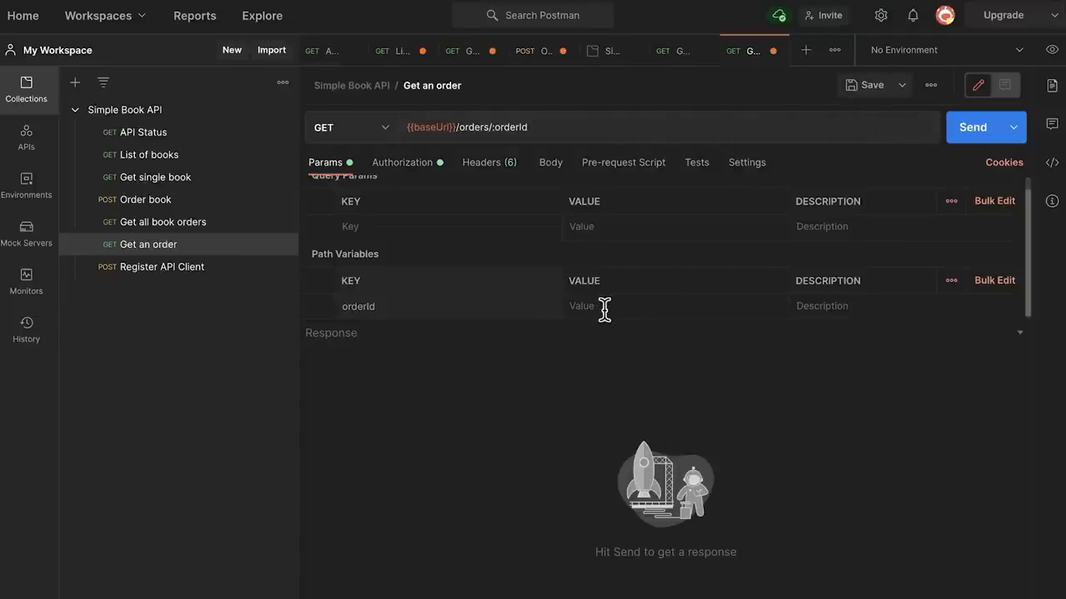
- Send the Get an order request with an empty orderId, and again with the made-up orderId dfghj
{"action": "left_click", "coordinate": [952, 134]}
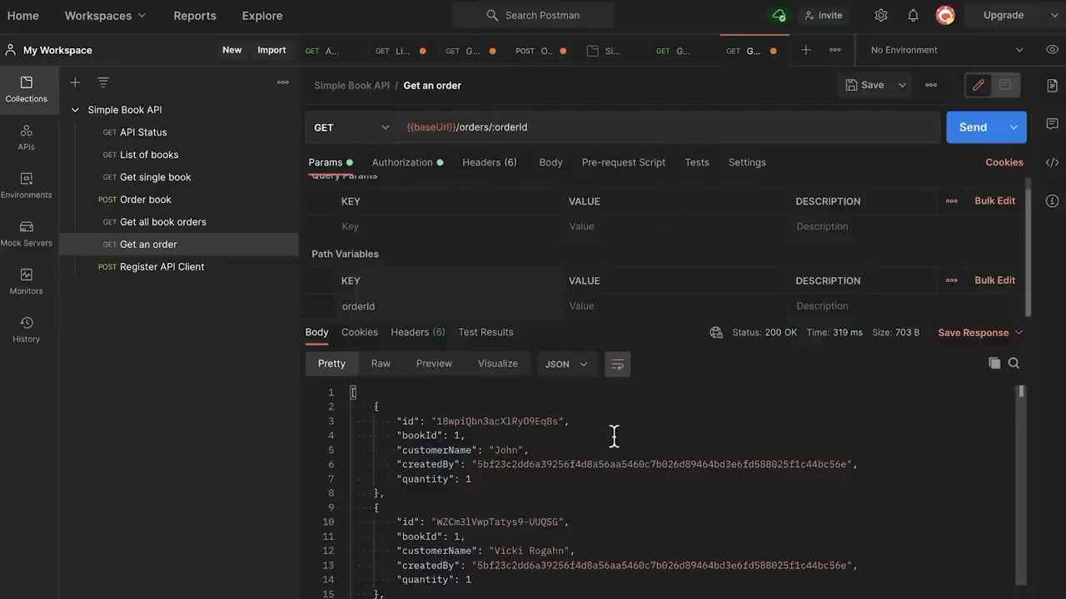
{"action": "left_click", "coordinate": [601, 305]}
{"action": "type", "text": "dfghj"}
{"action": "left_click", "coordinate": [974, 130]}
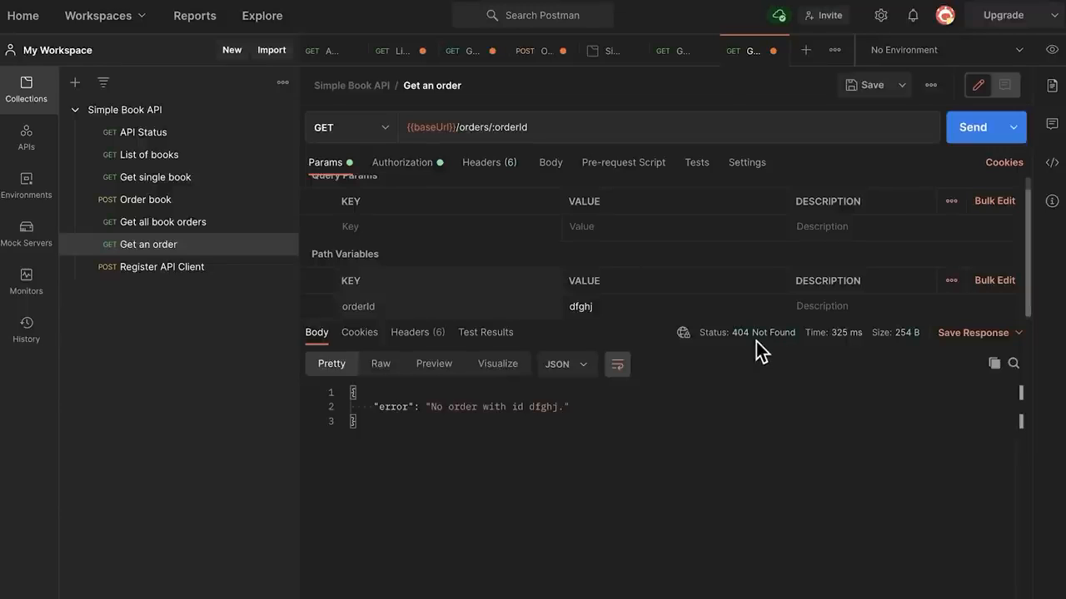
- Set Get an order's orderId path variable to the first order's ID copied from the Get all book orders response, and send the request
{"action": "left_click", "coordinate": [676, 53]}
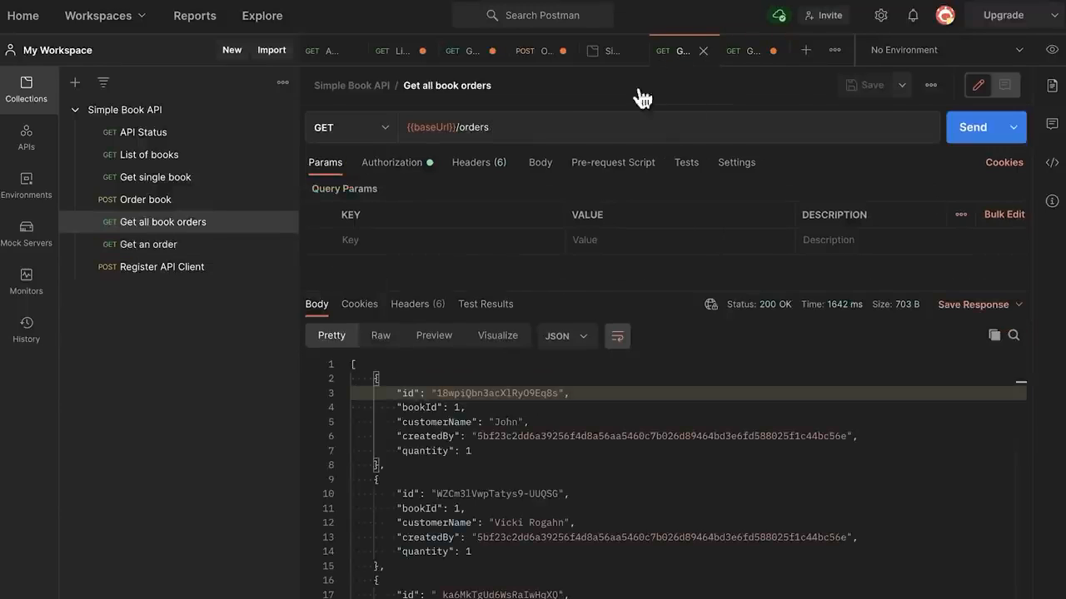
{"action": "double_click", "coordinate": [462, 396]}
{"action": "key", "text": "ctrl+c"}
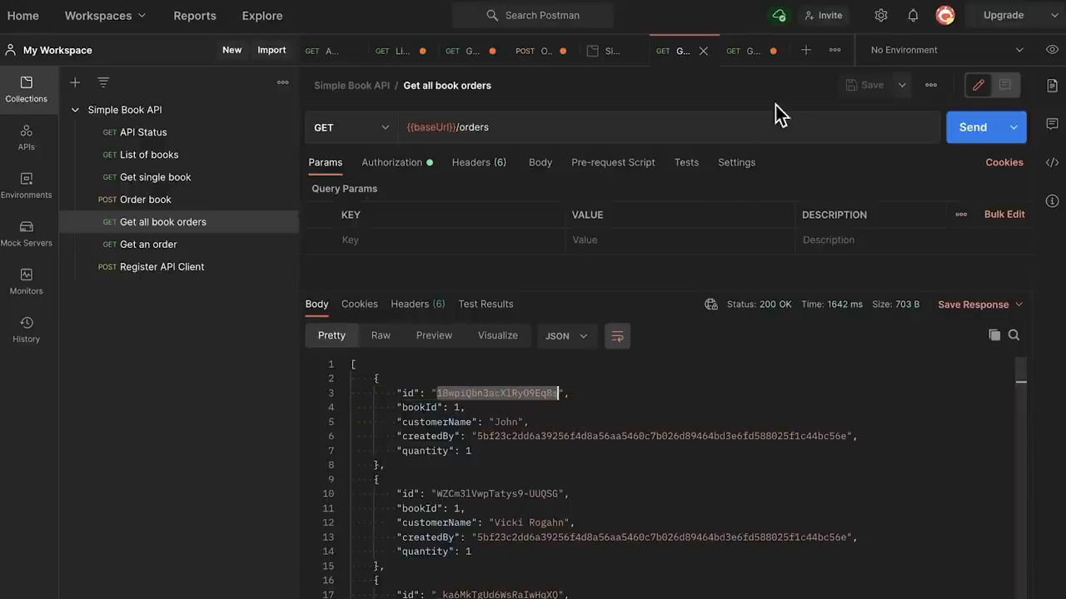
{"action": "left_click", "coordinate": [743, 53]}
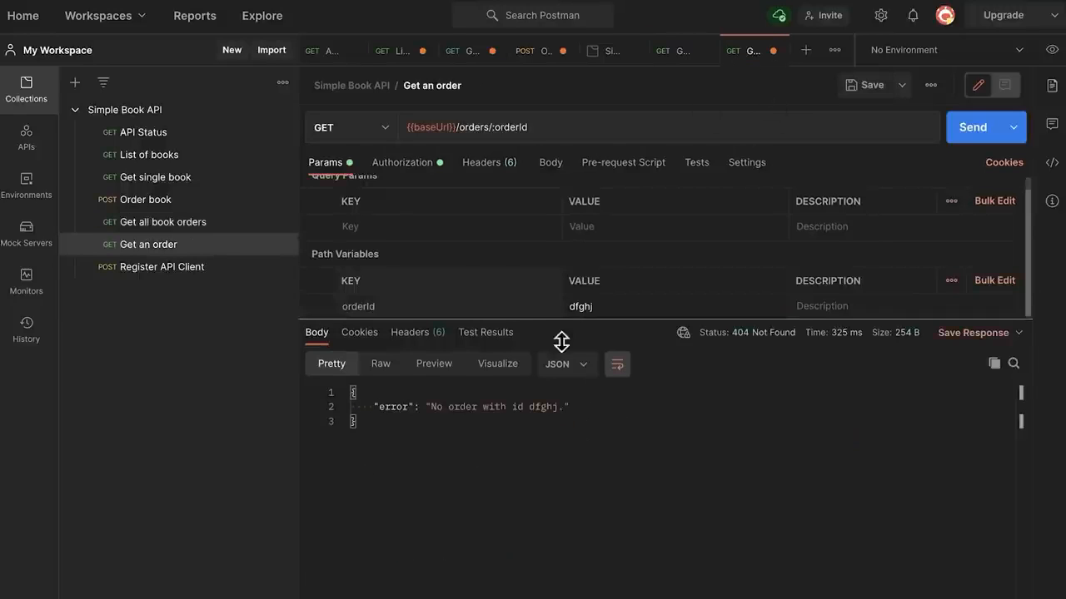
{"action": "double_click", "coordinate": [608, 308]}
{"action": "key", "text": "ctrl+v"}
{"action": "left_click", "coordinate": [690, 392]}
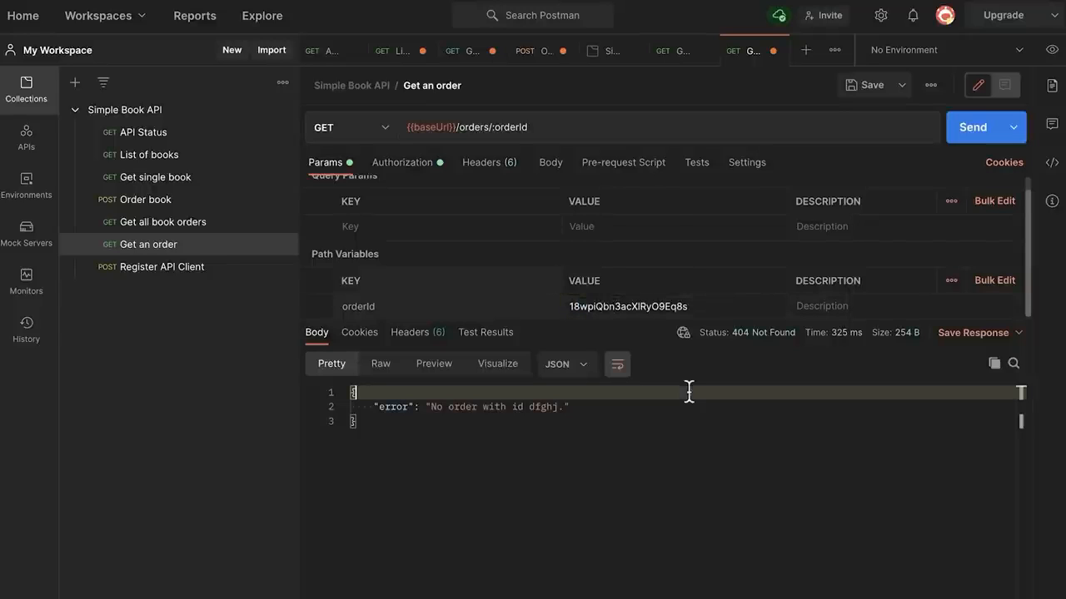
{"action": "left_click", "coordinate": [962, 133]}
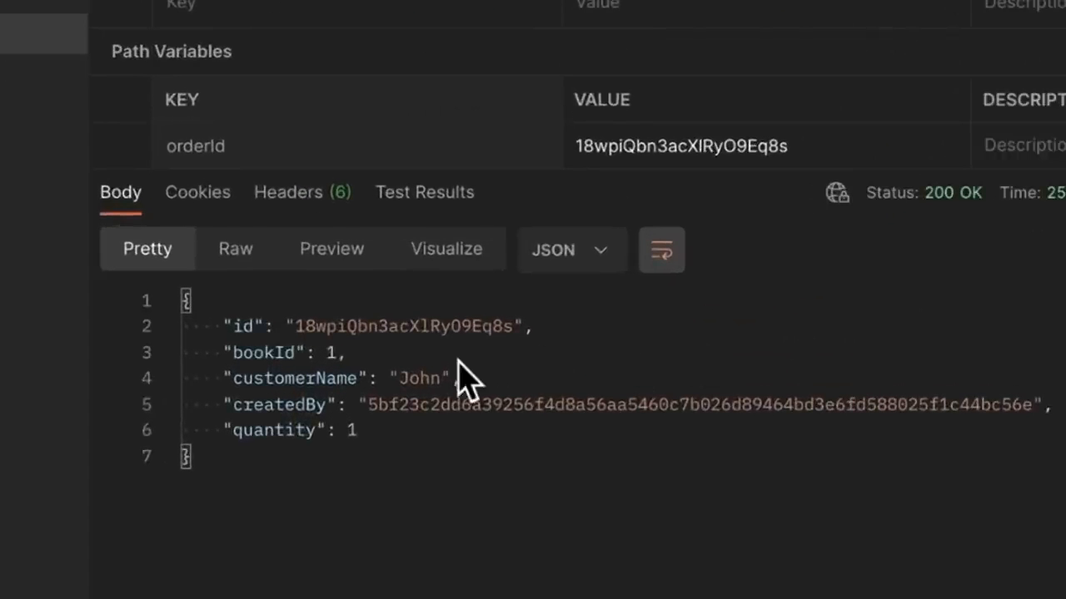
- Switch to the API documentation and copy the example JSON request body from the Update an order section
{"action": "left_click", "coordinate": [472, 377]}
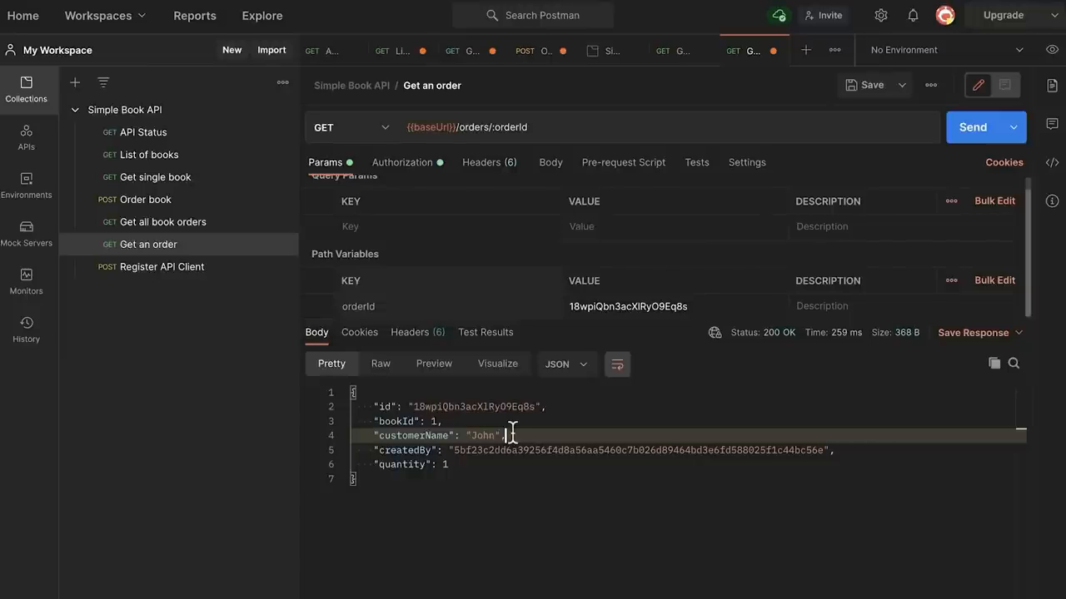
{"action": "left_click", "coordinate": [190, 204]}
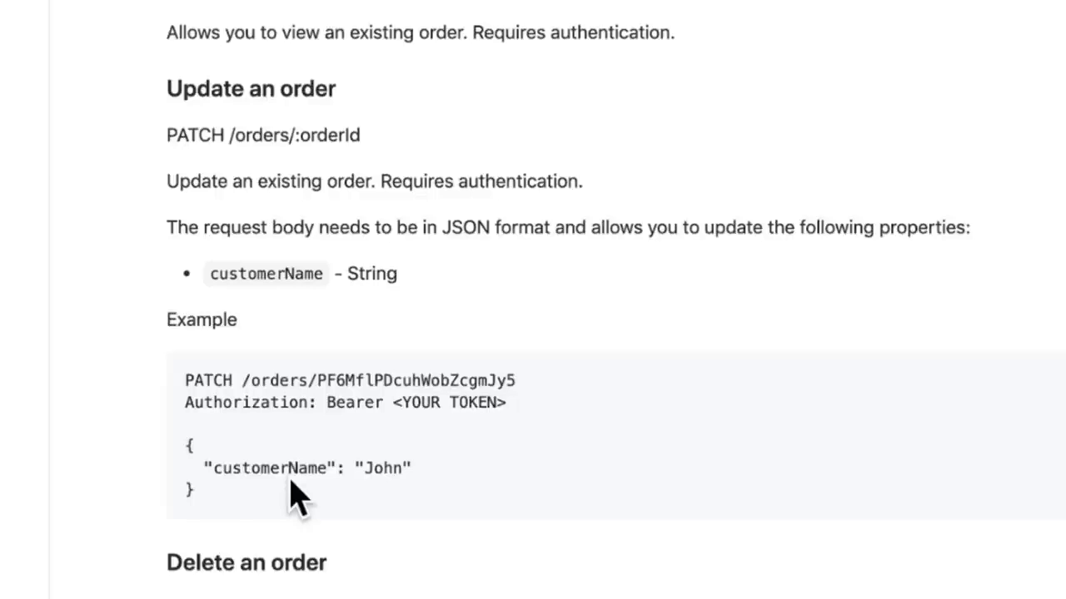
{"action": "left_click_drag", "start_coordinate": [181, 441], "coordinate": [208, 495]}
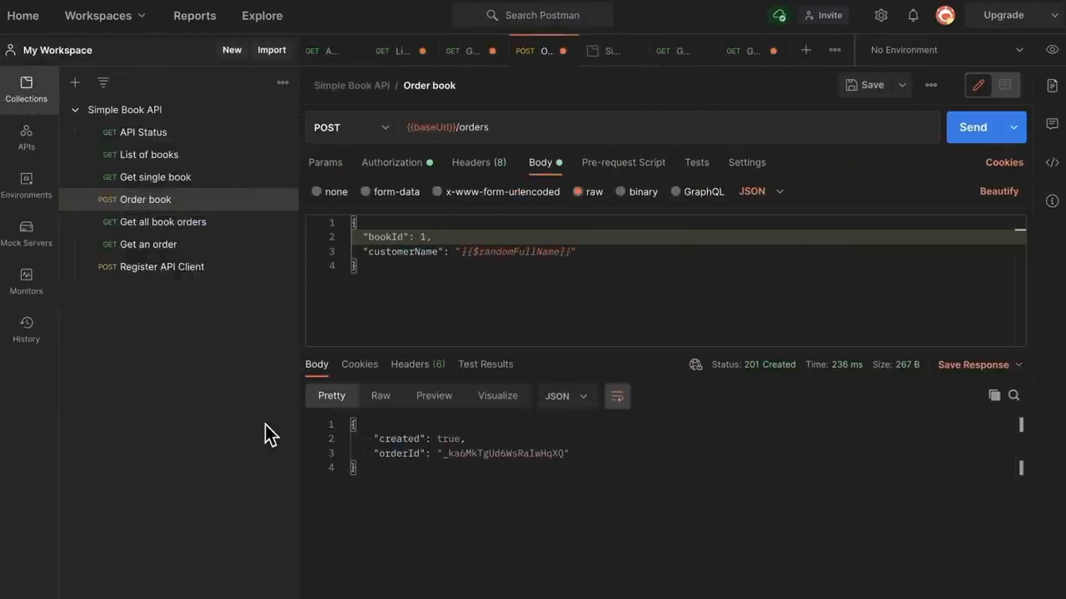
- Duplicate the Get an order request in Postman and rename the copy Update an order
{"action": "left_click", "coordinate": [165, 248]}
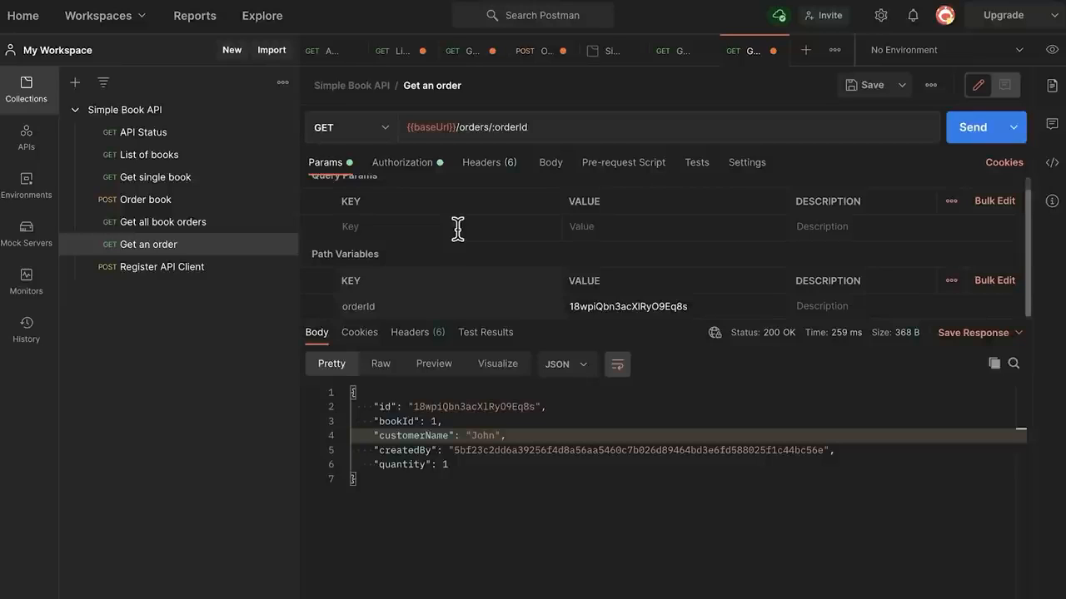
{"action": "left_click", "coordinate": [283, 246]}
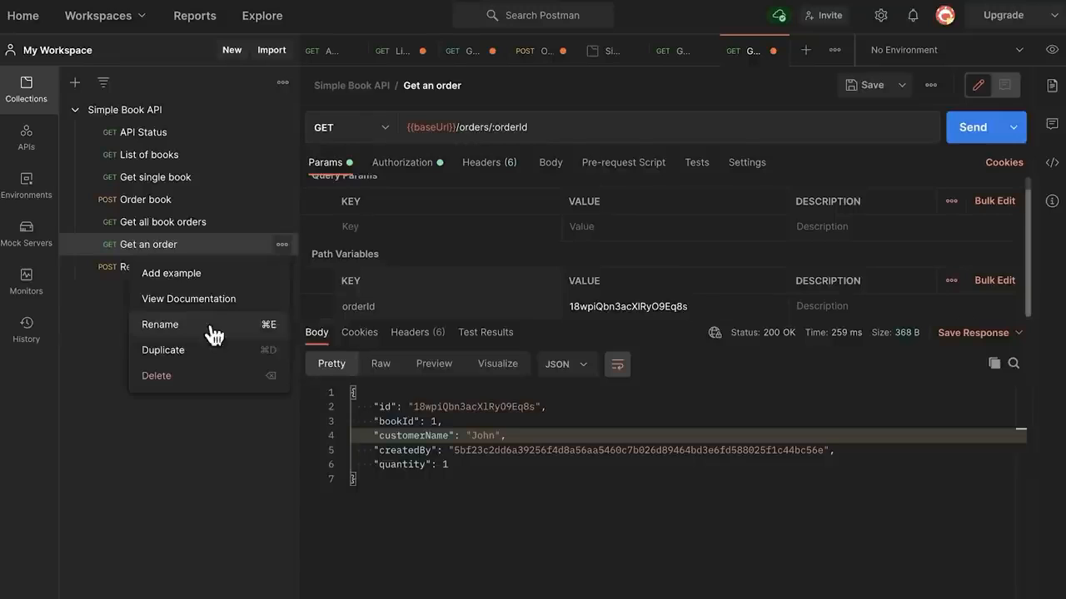
{"action": "left_click", "coordinate": [202, 354]}
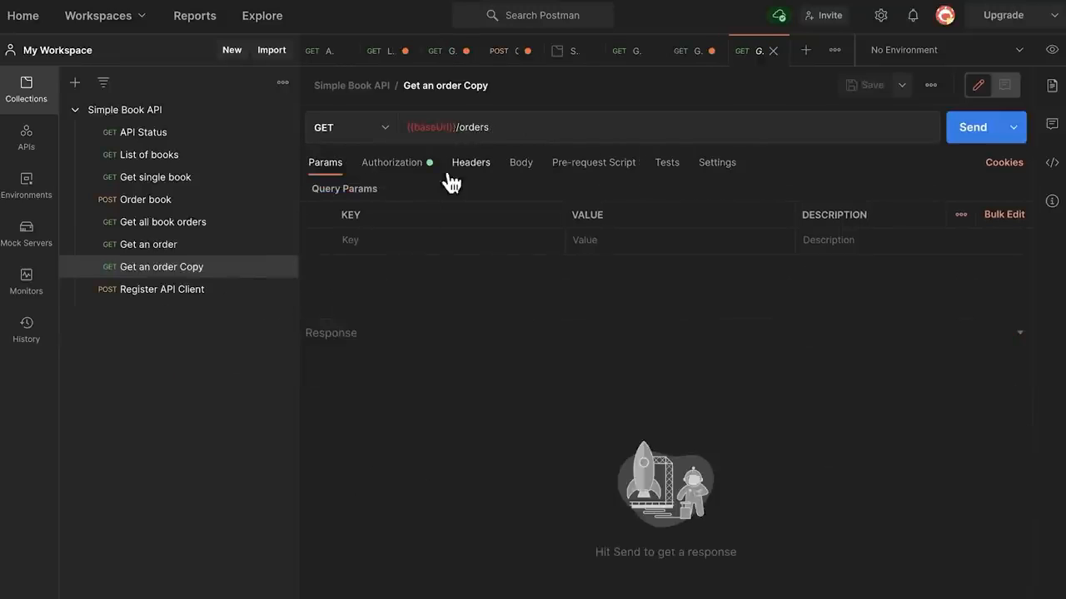
{"action": "left_click", "coordinate": [503, 86]}
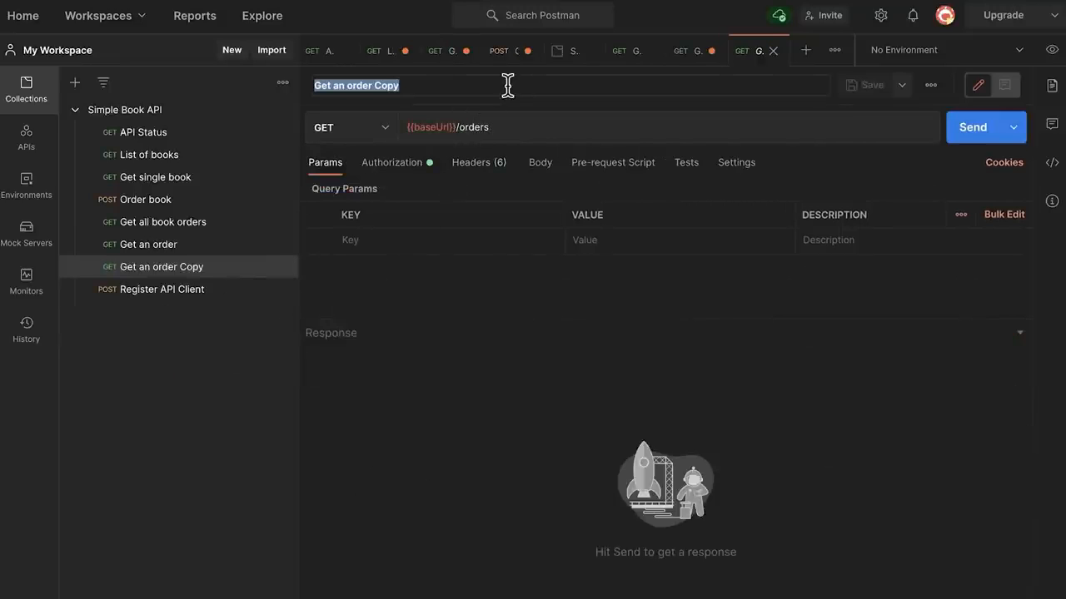
{"action": "type", "text": "Update an order"}
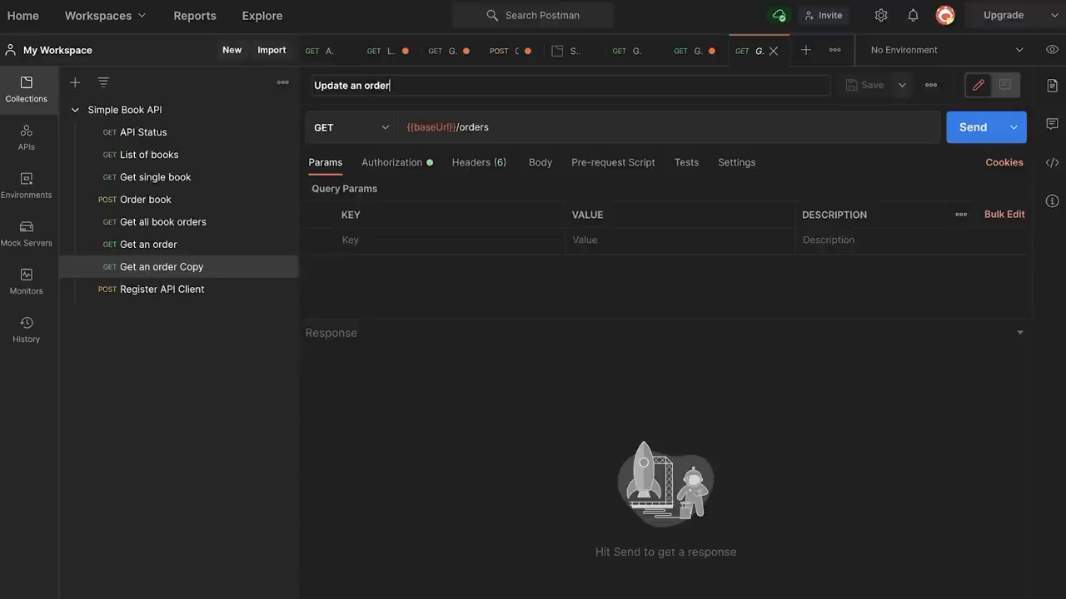
{"action": "left_click", "coordinate": [423, 367]}
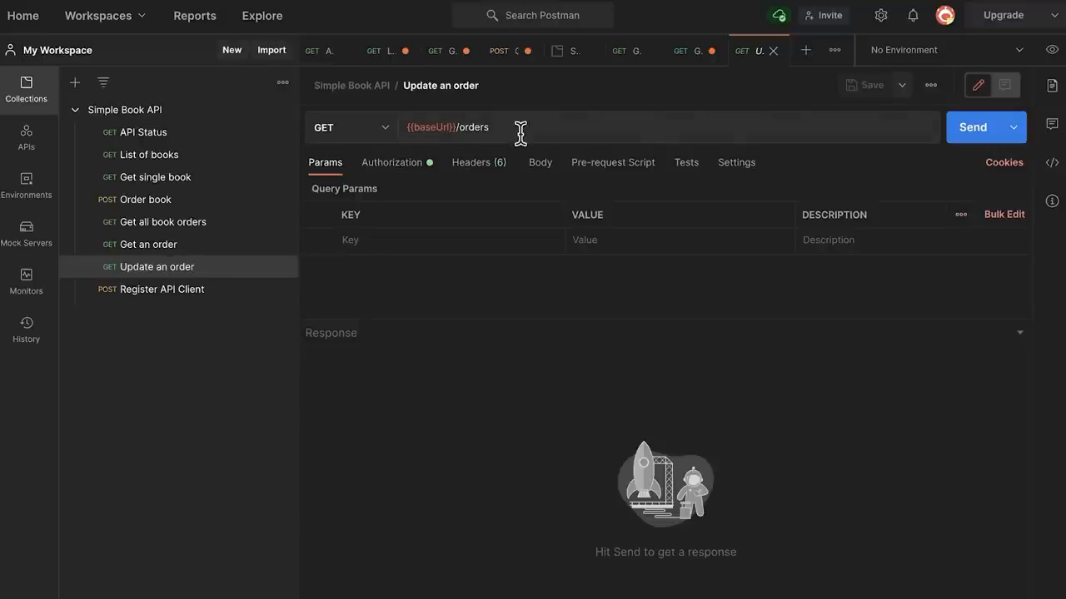
- Save the Get an order request and copy the value of its orderId path variable
{"action": "left_click", "coordinate": [214, 250]}
{"action": "key", "text": "super+s"}
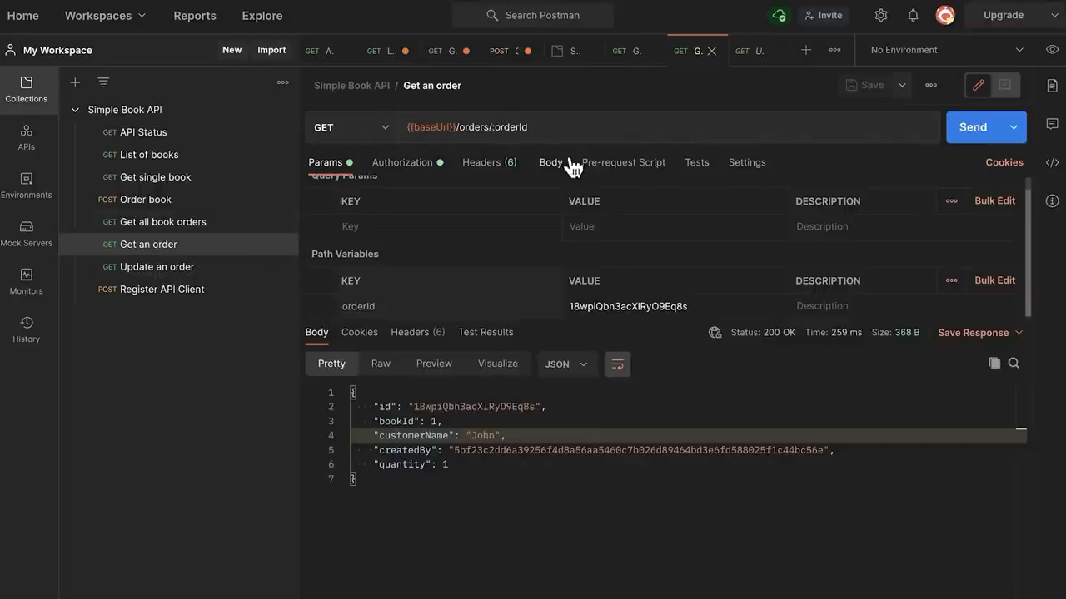
{"action": "left_click", "coordinate": [618, 307]}
{"action": "double_click", "coordinate": [618, 307]}
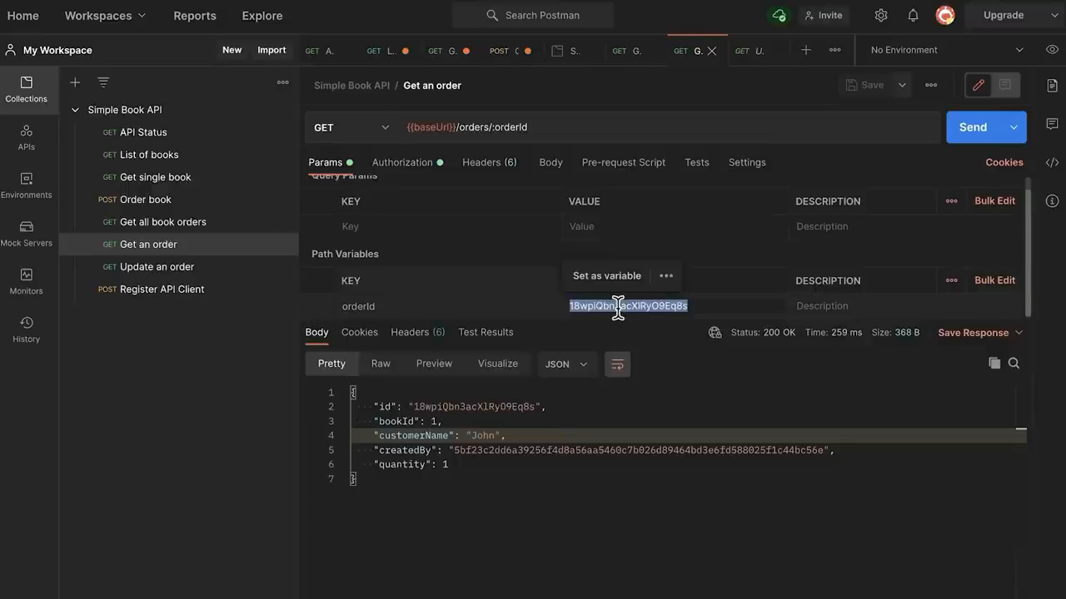
- Set Update an order's URL to {{baseUrl}}/orders/:orderId, paste the copied ID into the orderId path variable, and send the request
{"action": "left_click", "coordinate": [749, 51]}
{"action": "left_click", "coordinate": [552, 124]}
{"action": "type", "text": "/orders/"}
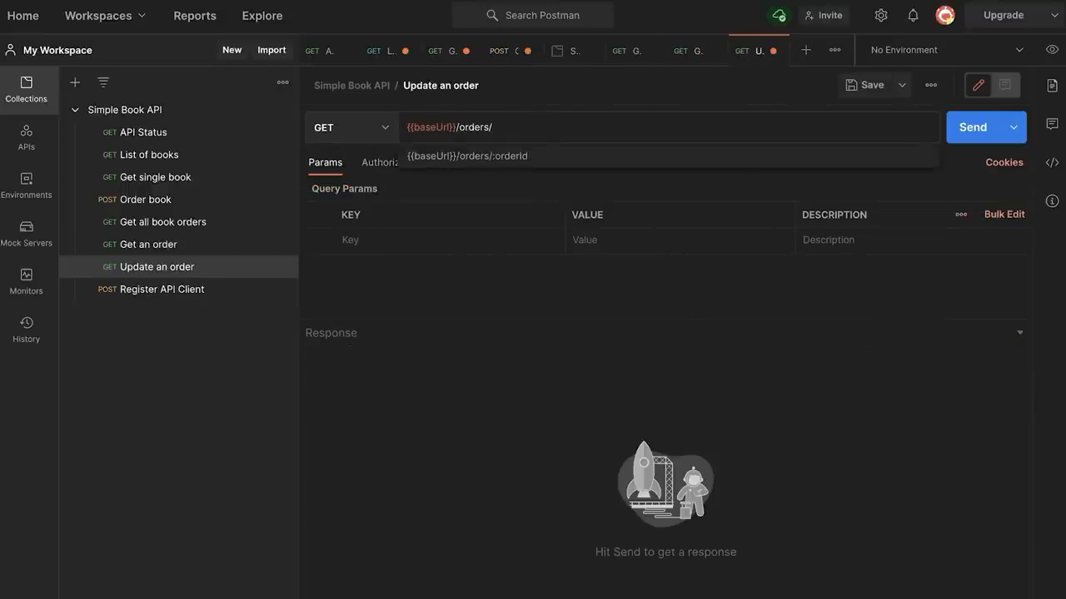
{"action": "key", "text": "Down"}
{"action": "key", "text": "Return"}
{"action": "left_click", "coordinate": [603, 305]}
{"action": "key", "text": "super+v"}
{"action": "left_click", "coordinate": [557, 401]}
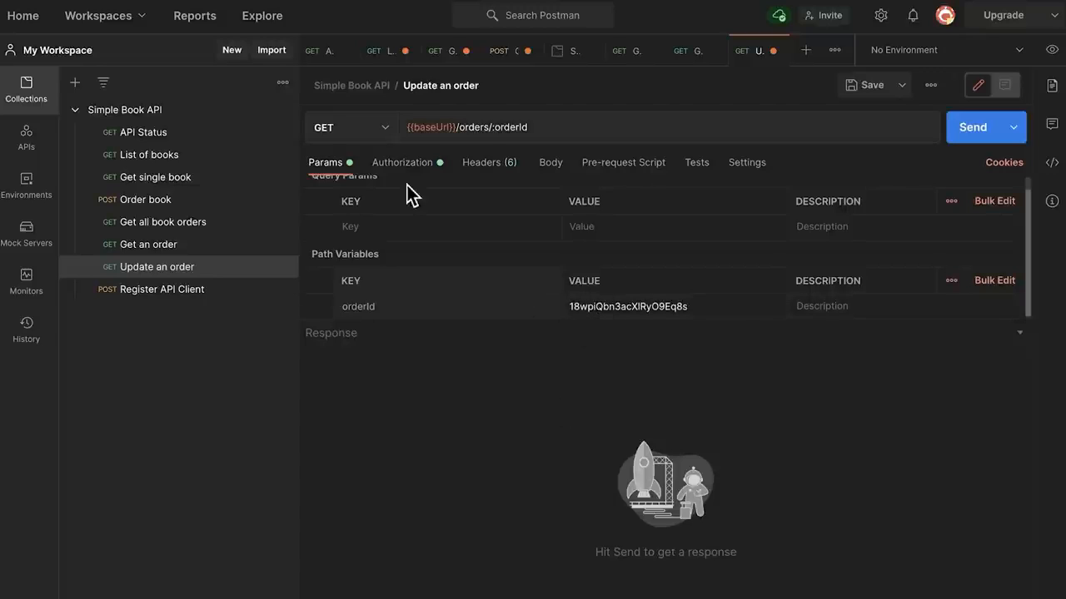
{"action": "left_click", "coordinate": [967, 133]}
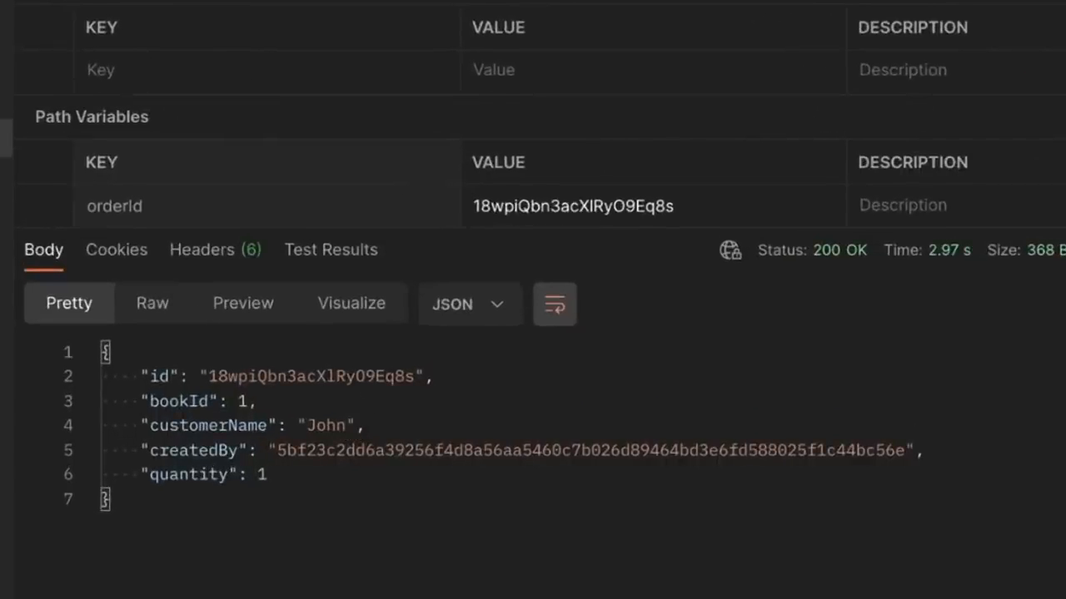
- Change Update an order's method to PATCH and paste the copied customerName example as a raw JSON body
{"action": "left_click", "coordinate": [215, 37]}
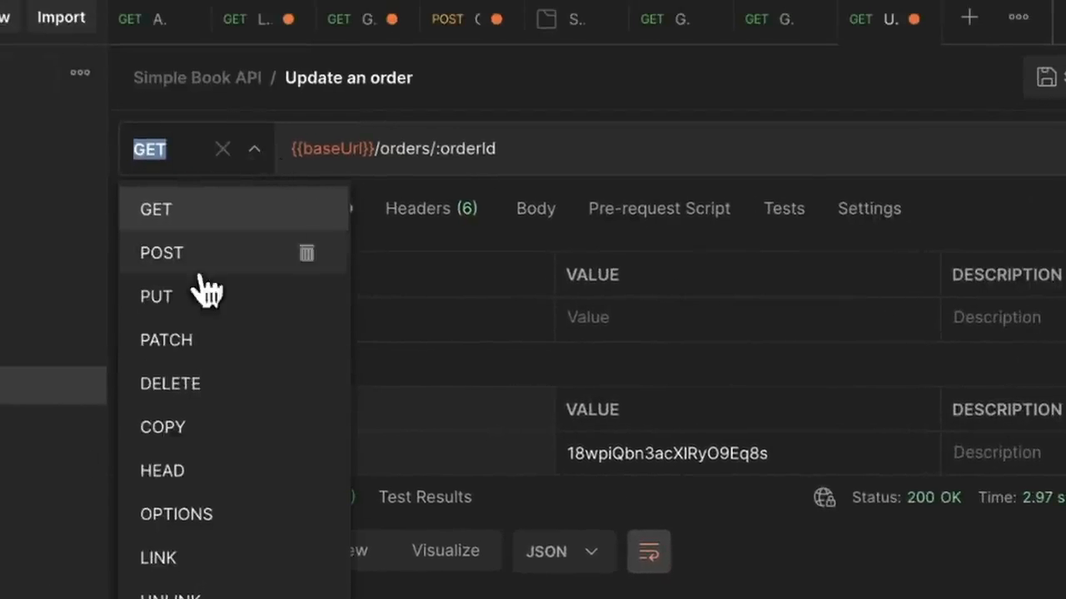
{"action": "left_click", "coordinate": [208, 353]}
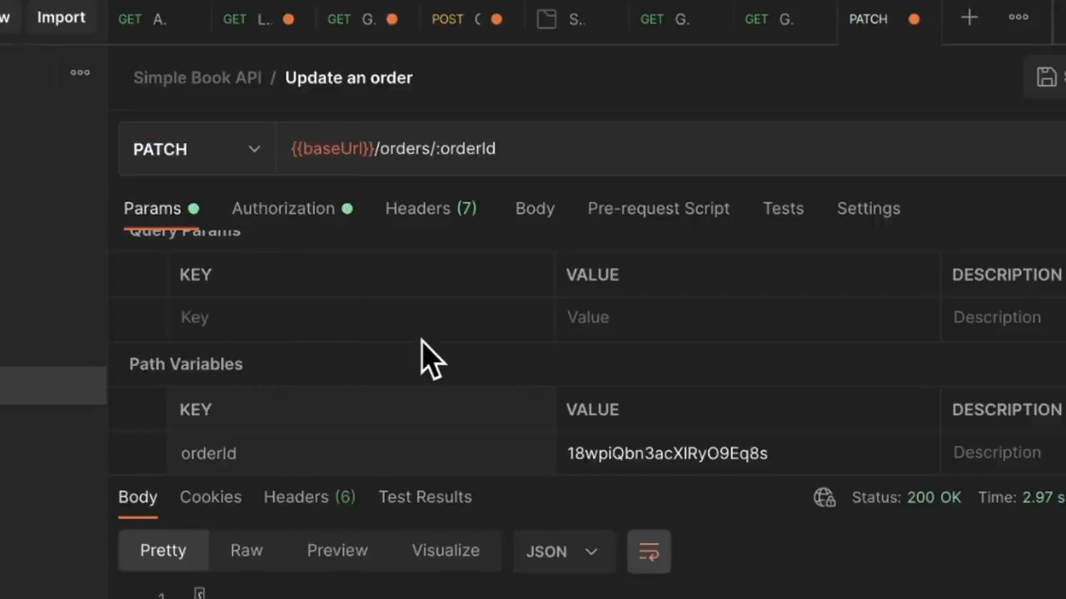
{"action": "scroll", "coordinate": [426, 358], "scroll_direction": "up", "scroll_amount": 1}
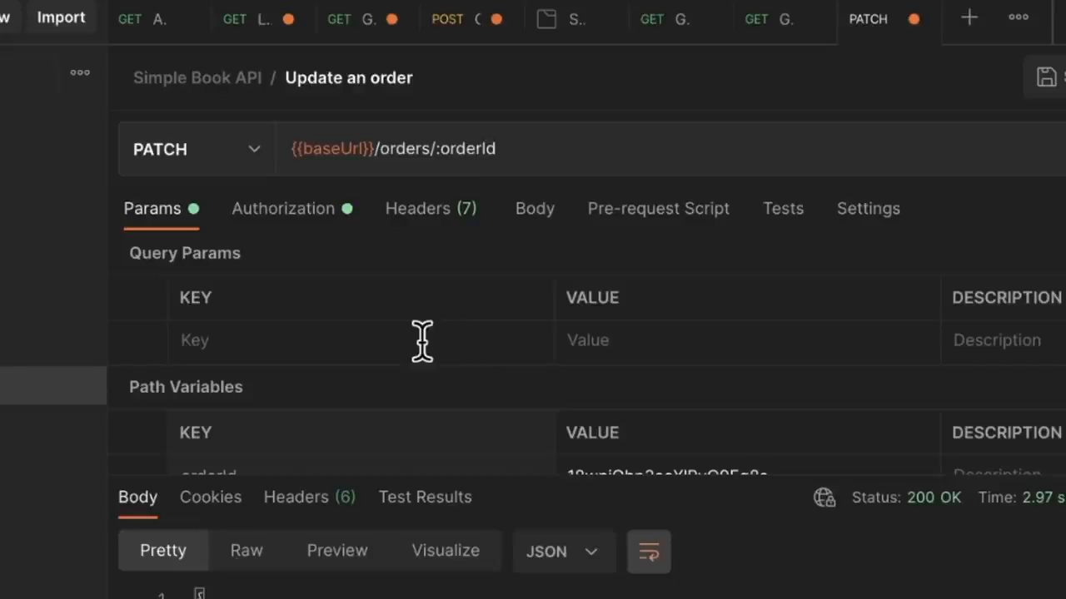
{"action": "left_click", "coordinate": [534, 214]}
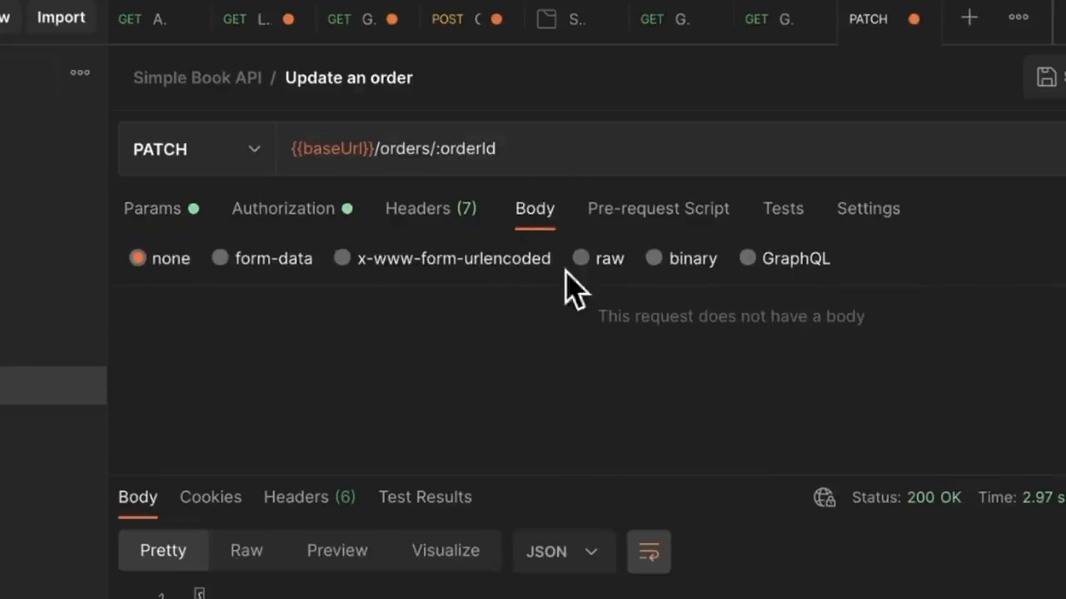
{"action": "left_click", "coordinate": [587, 261]}
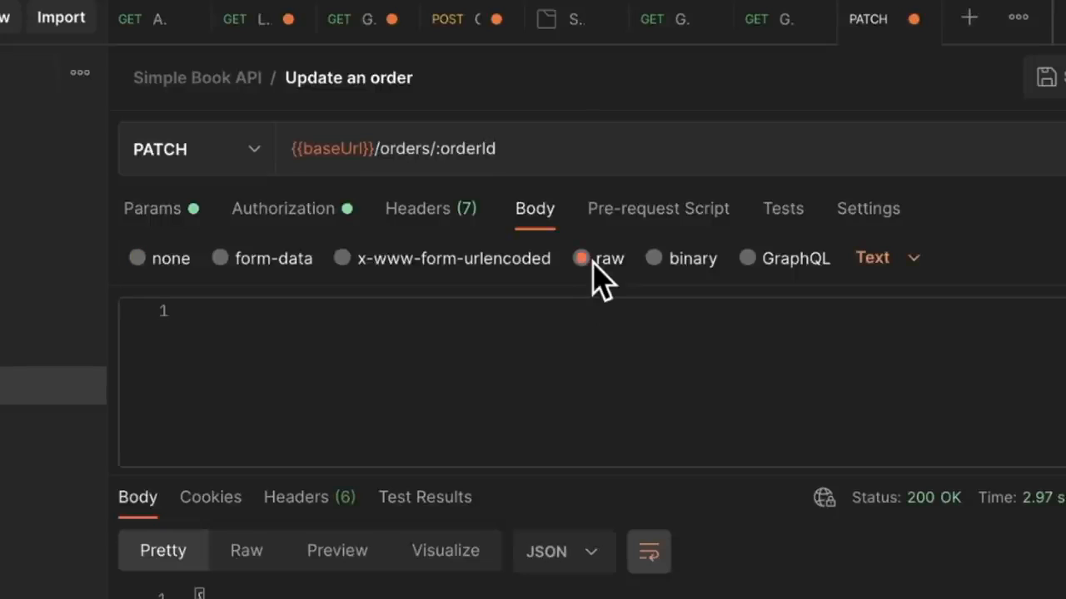
{"action": "left_click", "coordinate": [892, 266]}
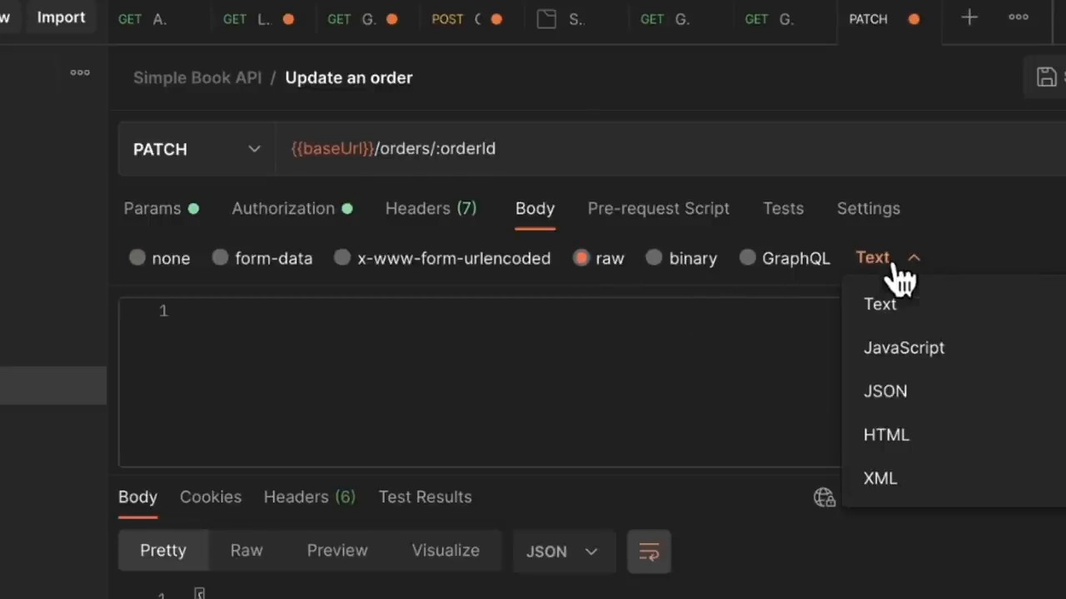
{"action": "left_click", "coordinate": [901, 387]}
{"action": "left_click", "coordinate": [685, 376]}
{"action": "type", "text": "{   \"customerName\": \"John\" }"}
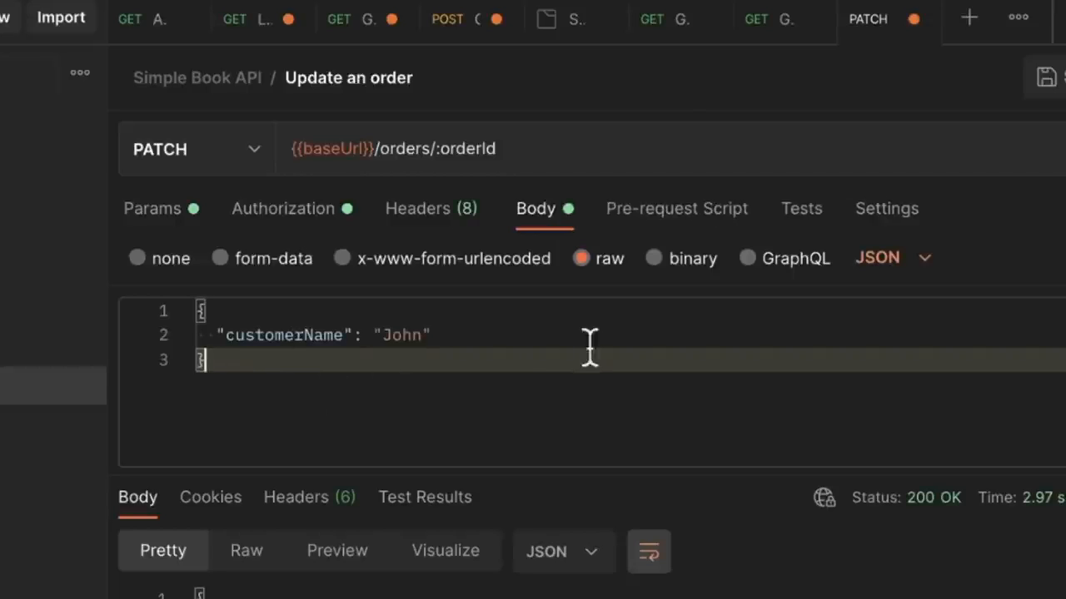
- Append a space and {{$randomLastName}} to the first name in the customerName value, and save the Update an order request
{"action": "key", "text": "Up"}
{"action": "left_click", "coordinate": [430, 336]}
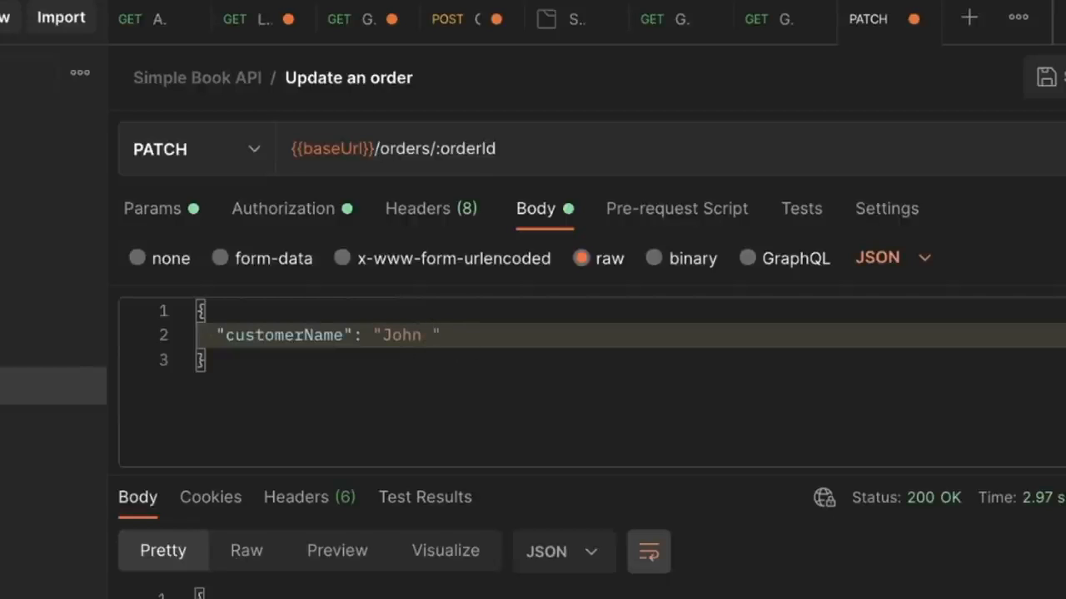
{"action": "type", "text": "{{$"}
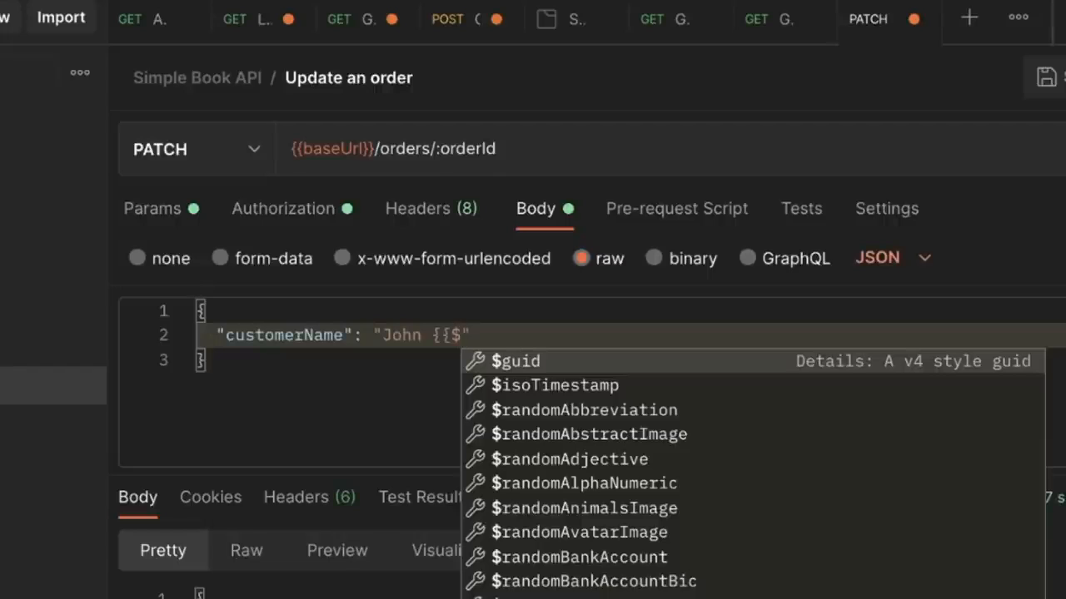
{"action": "type", "text": "random"}
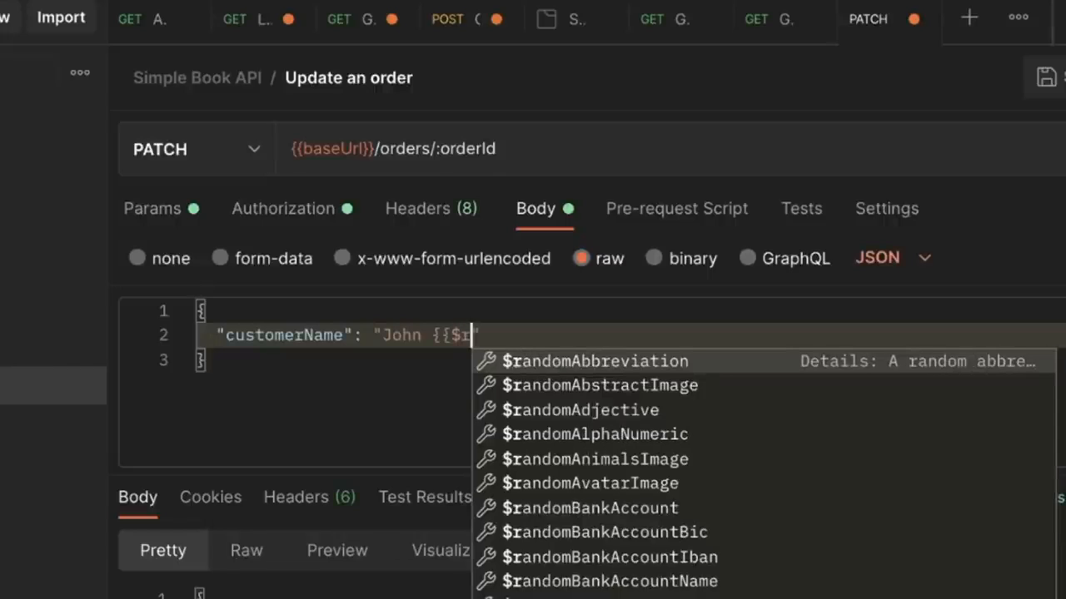
{"action": "type", "text": "La"}
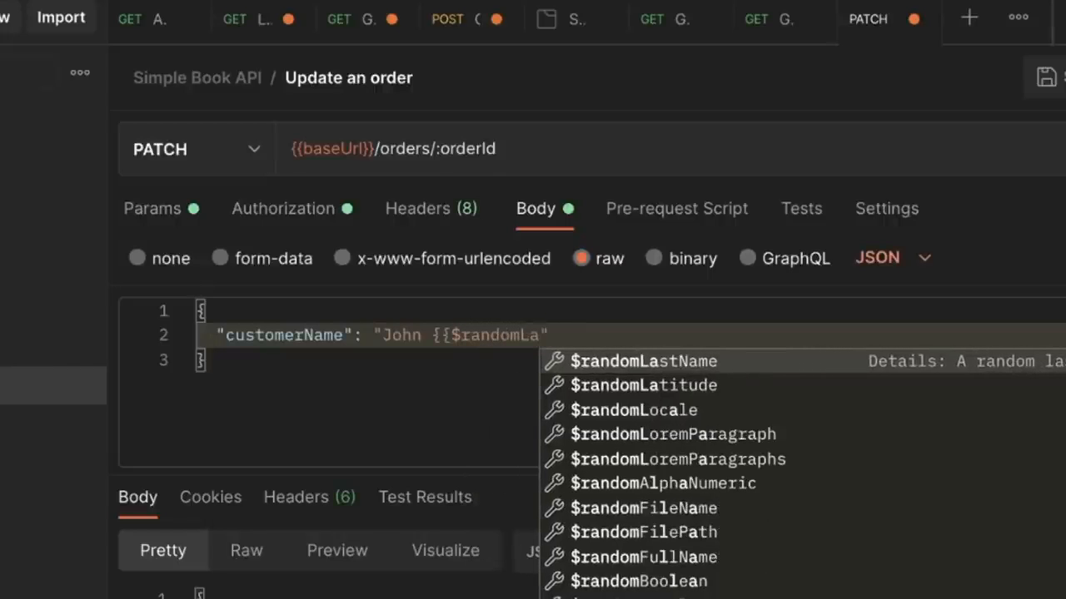
{"action": "key", "text": "Return"}
{"action": "type", "text": "}}"}
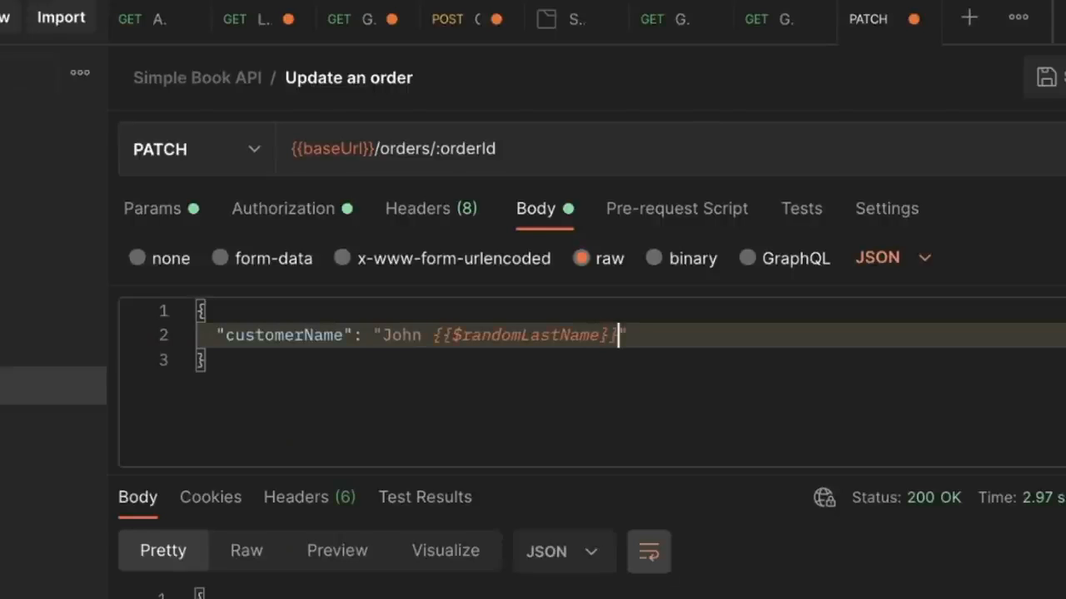
{"action": "left_click", "coordinate": [551, 421]}
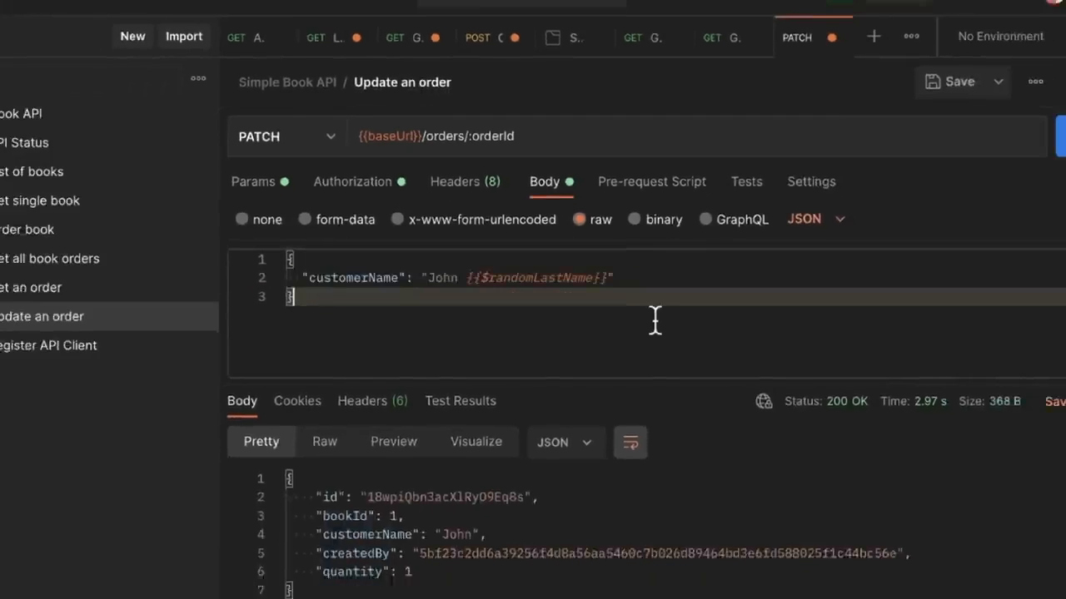
{"action": "key", "text": "ctrl+s"}
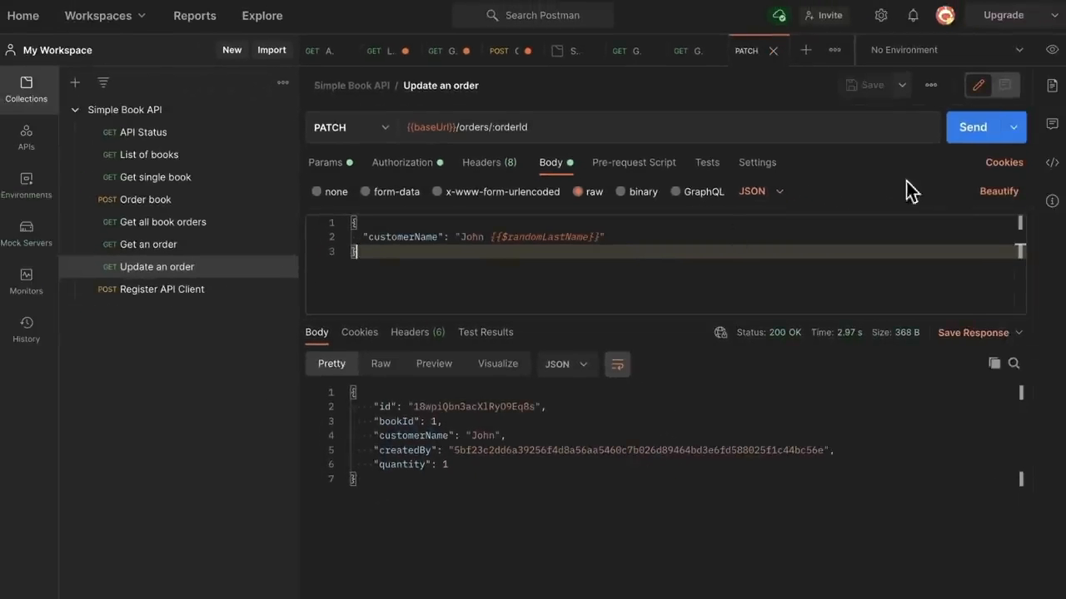
- Send the Update an order request, and resend Get an order to check the order's customerName
{"action": "left_click", "coordinate": [972, 141]}
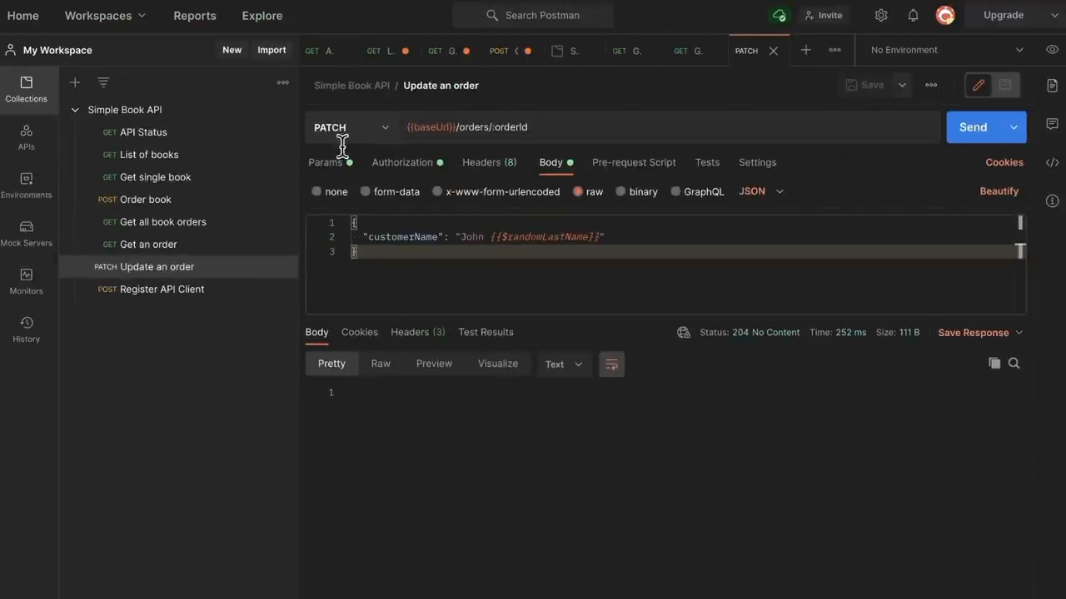
{"action": "left_click", "coordinate": [144, 244]}
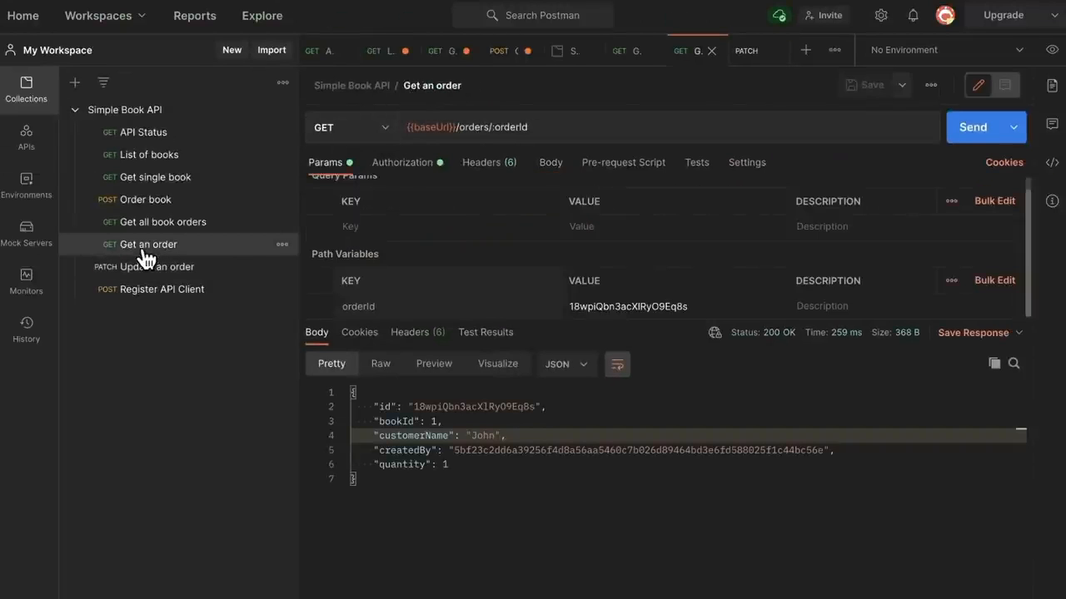
{"action": "left_click", "coordinate": [969, 129]}
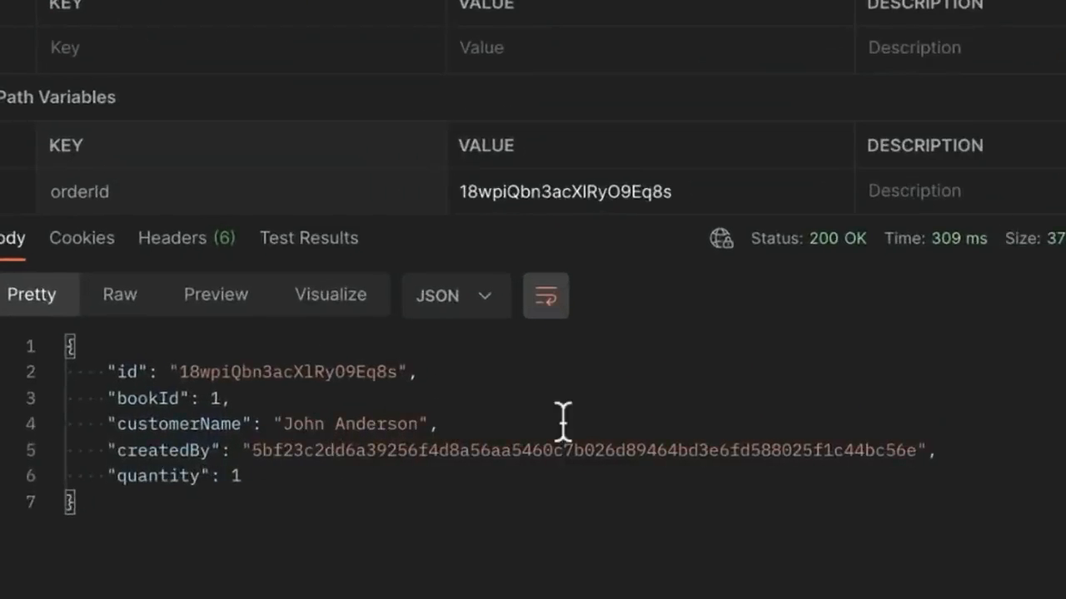
{"action": "double_click", "coordinate": [306, 374]}
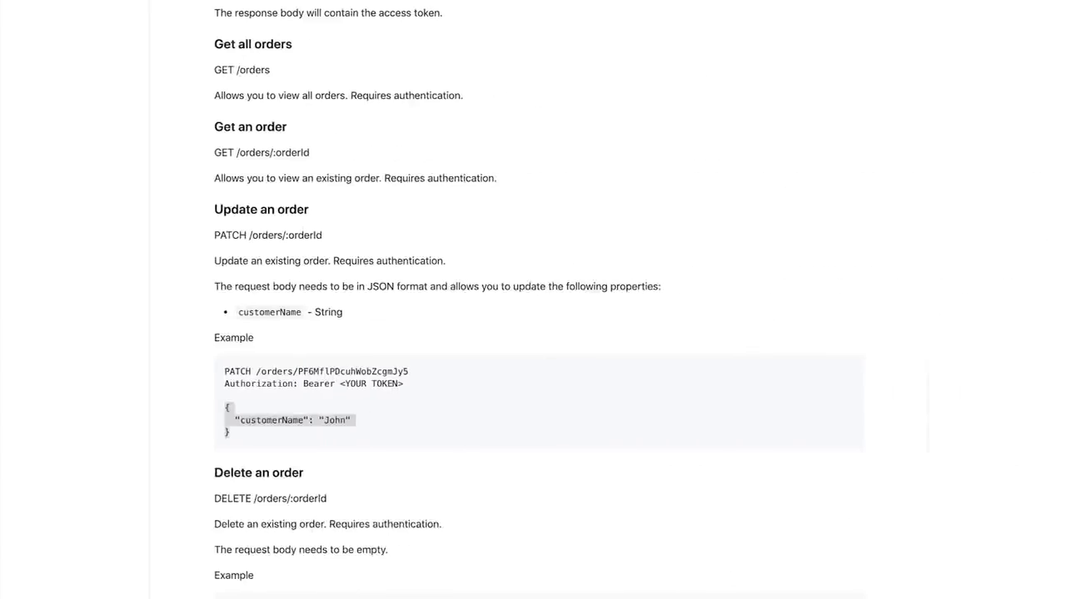
- Review the Delete an order section of the API documentation and select its endpoint path /orders/:orderId
{"action": "left_click_drag", "start_coordinate": [219, 407], "coordinate": [224, 433]}
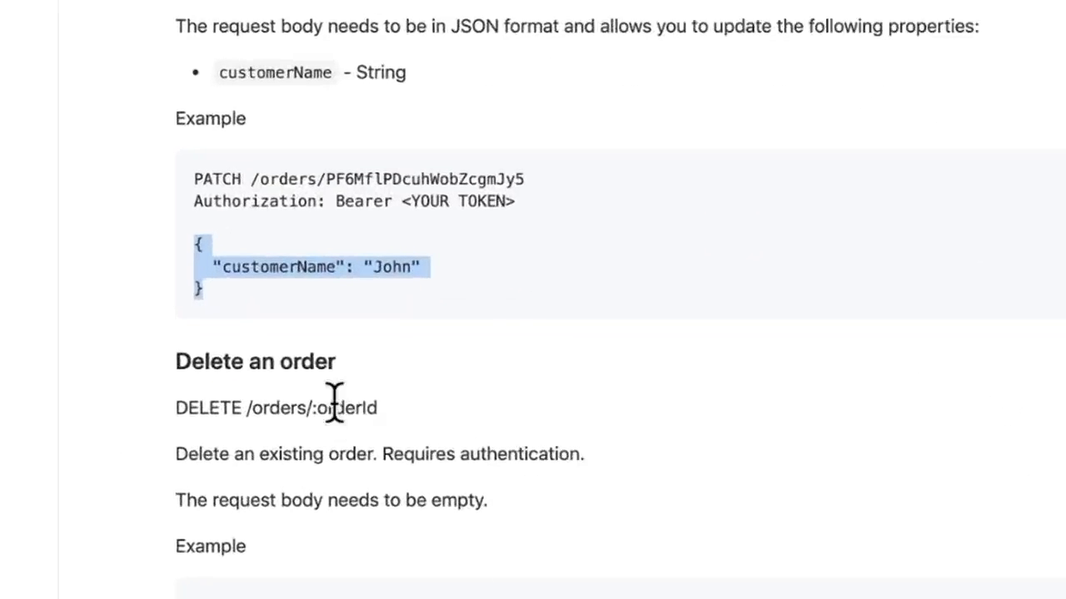
{"action": "scroll", "coordinate": [359, 489], "scroll_direction": "down", "scroll_amount": 1}
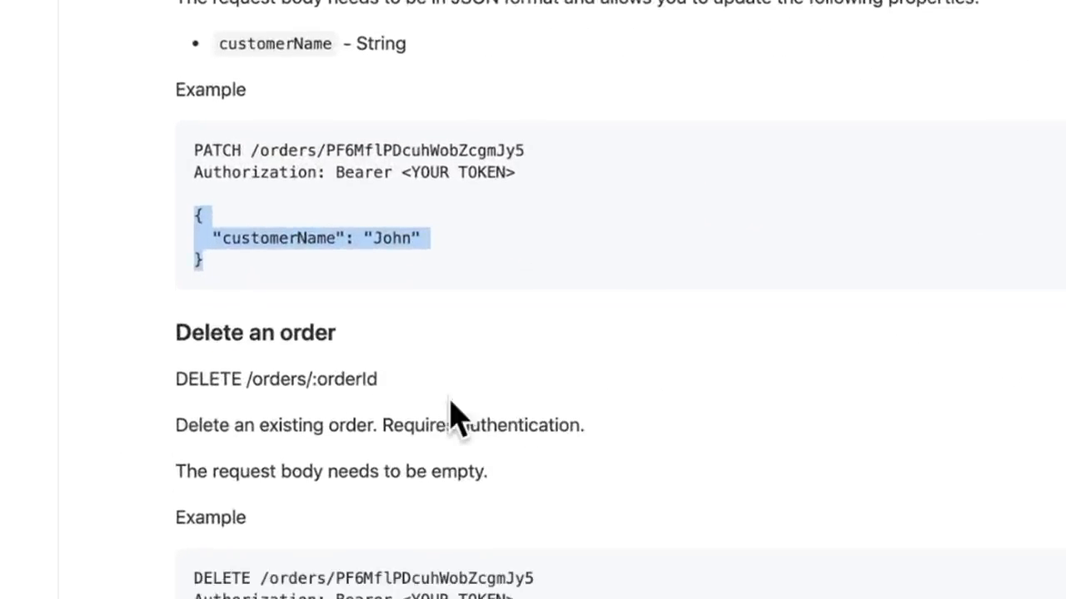
{"action": "left_click_drag", "start_coordinate": [247, 379], "coordinate": [379, 381]}
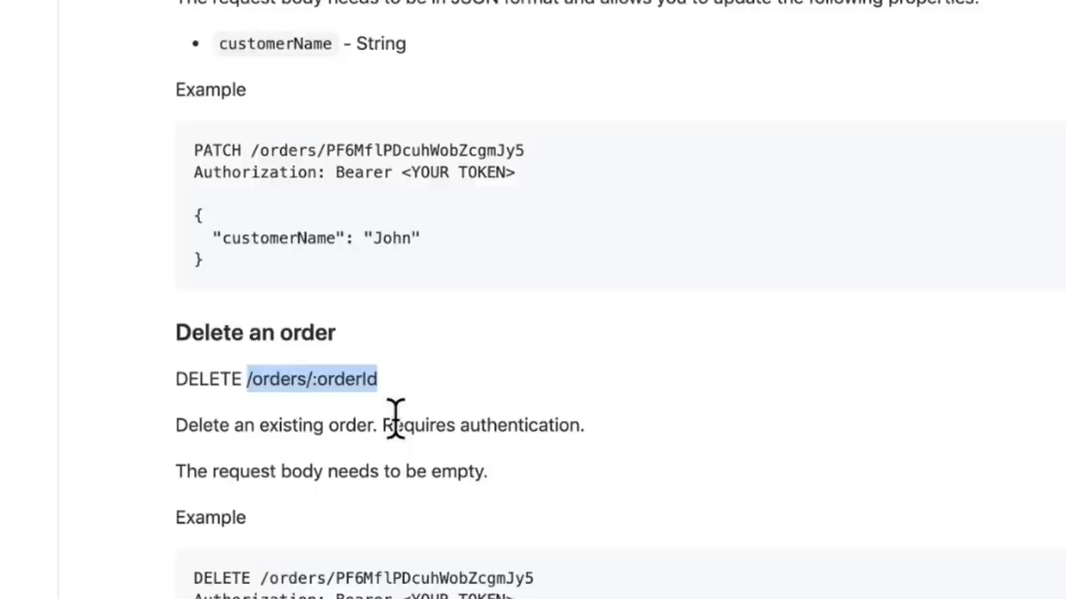
- Switch to Postman, duplicate the Update an order request, and rename the copy as Delete order
{"action": "key", "text": "ctrl+Left"}
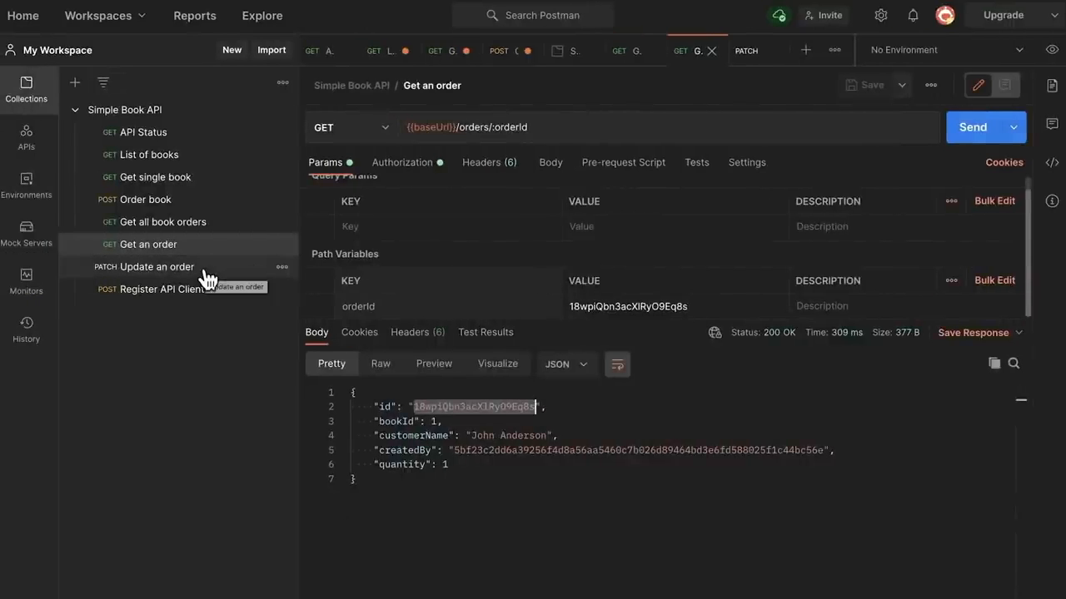
{"action": "left_click", "coordinate": [259, 281]}
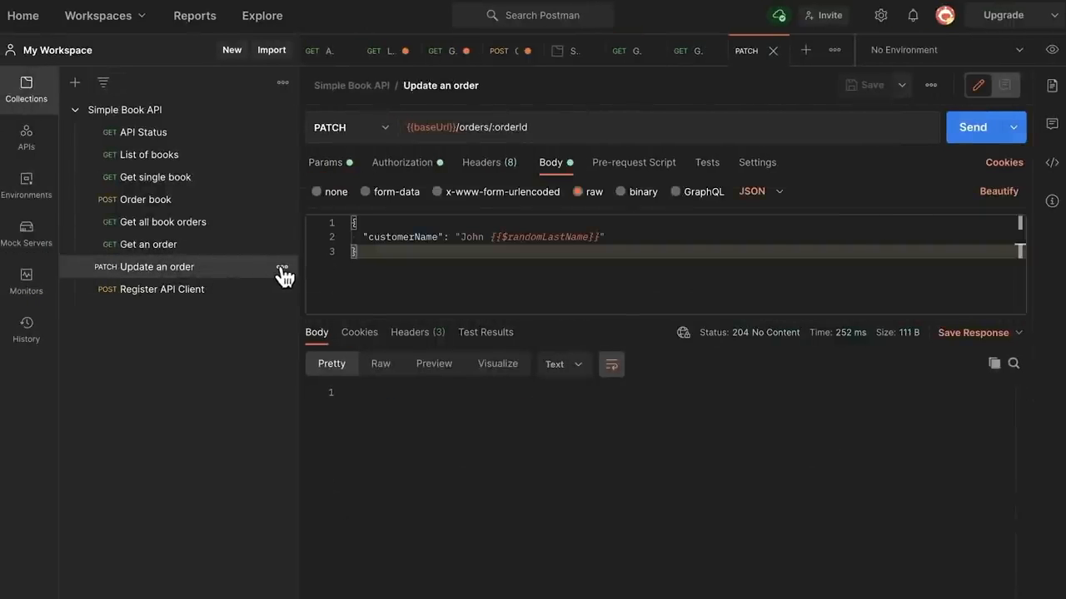
{"action": "left_click", "coordinate": [282, 270]}
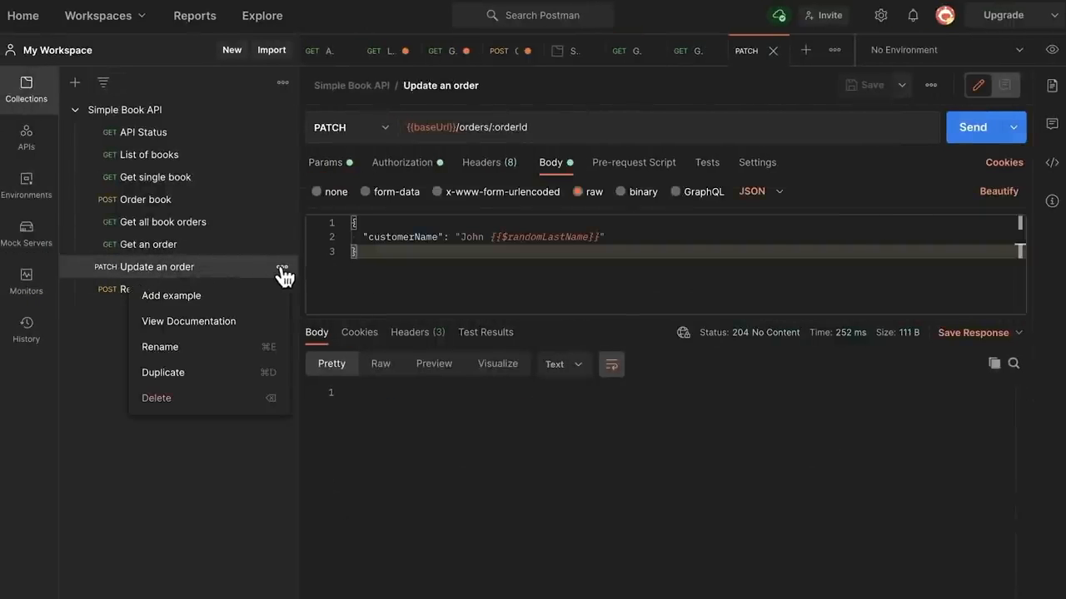
{"action": "left_click", "coordinate": [196, 374]}
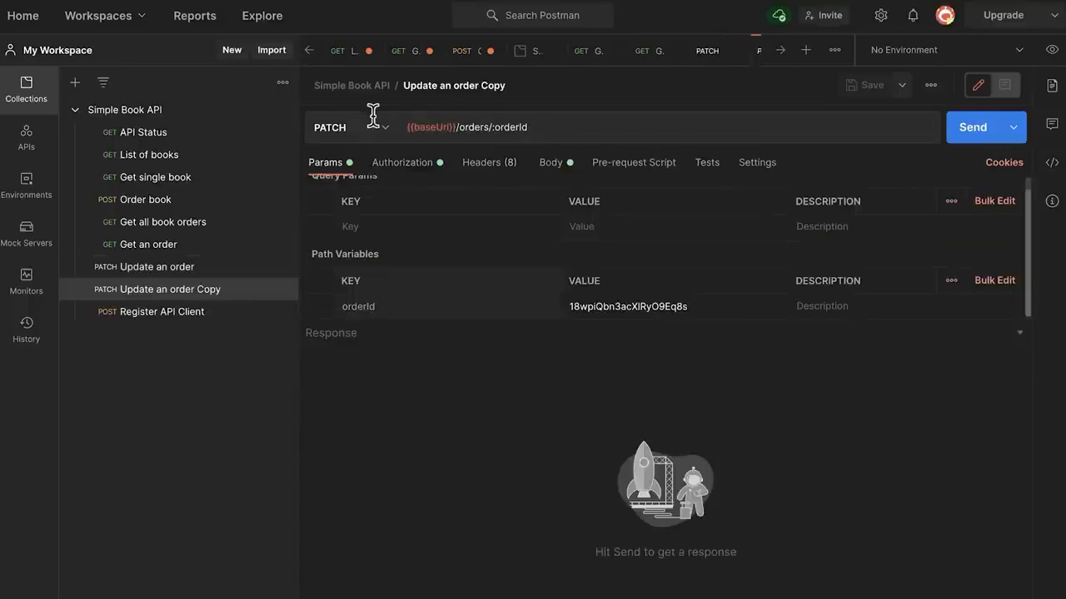
{"action": "left_click", "coordinate": [485, 87]}
{"action": "type", "text": "Delete order"}
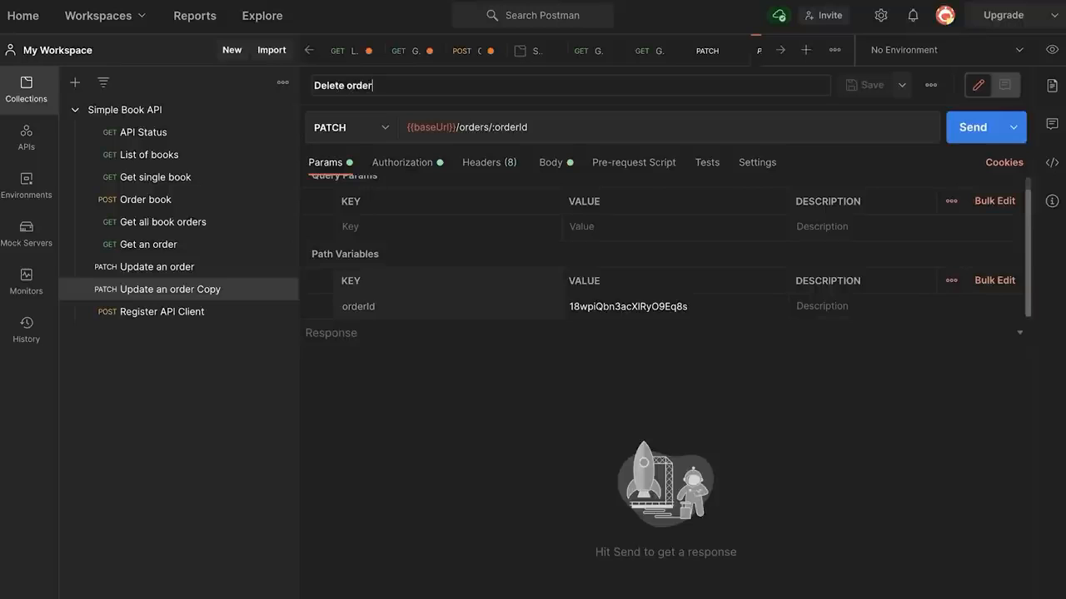
{"action": "key", "text": "Return"}
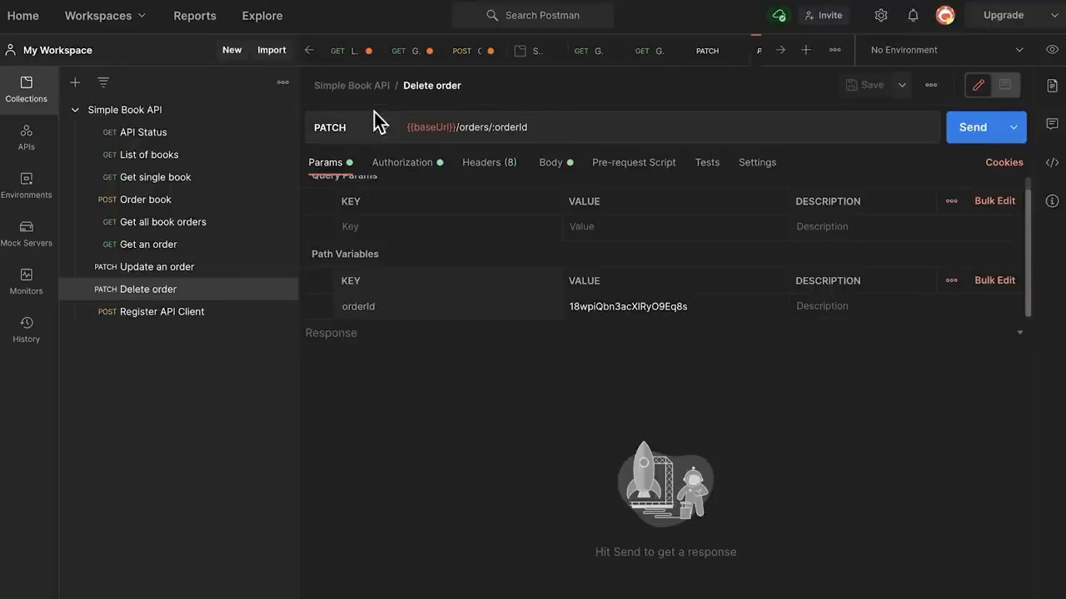
- Change the Delete order request's method to DELETE and send it
{"action": "left_click", "coordinate": [391, 137]}
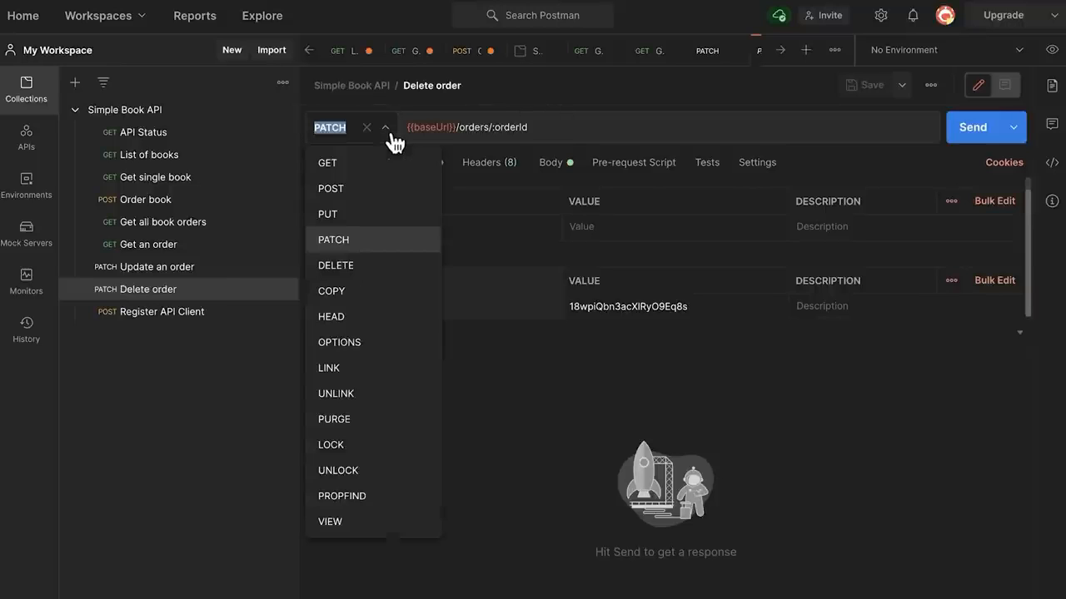
{"action": "left_click", "coordinate": [364, 268]}
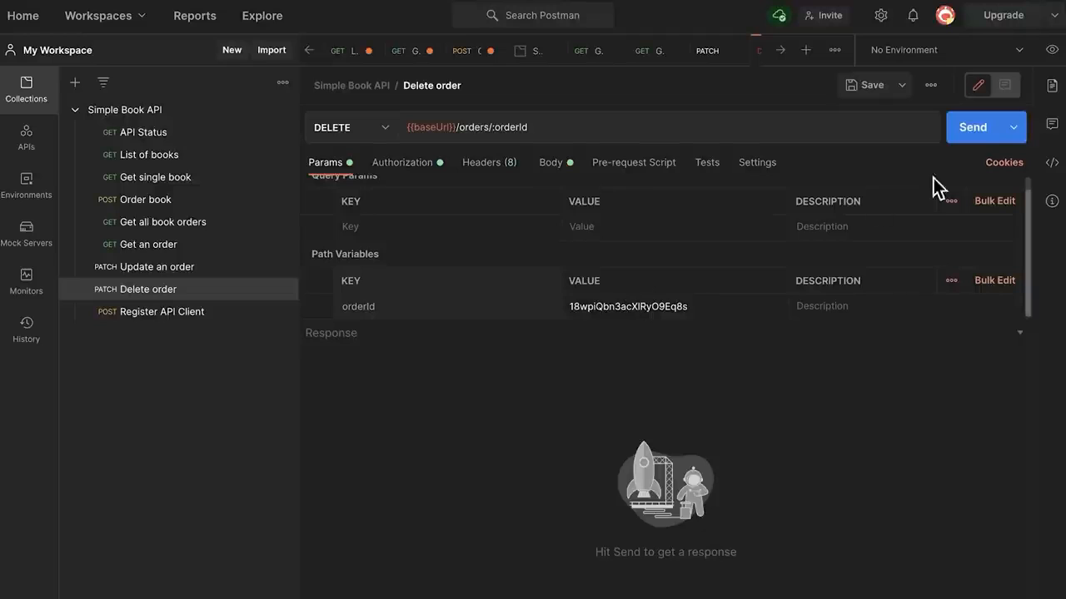
{"action": "left_click", "coordinate": [972, 129]}
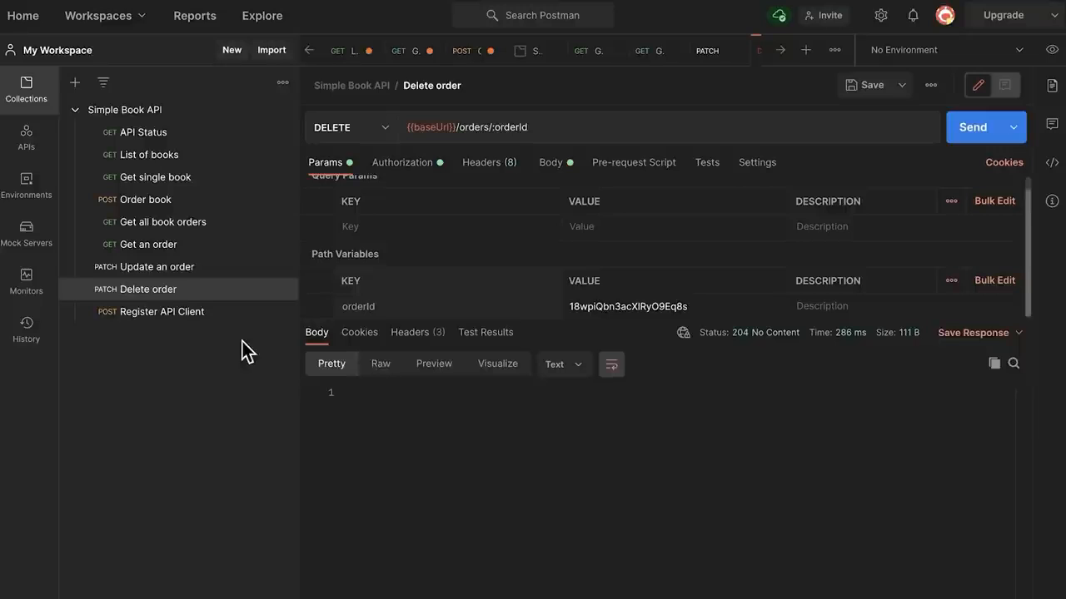
- Resend Get an order and Get all book orders to check whether the order was deleted
{"action": "left_click", "coordinate": [141, 244]}
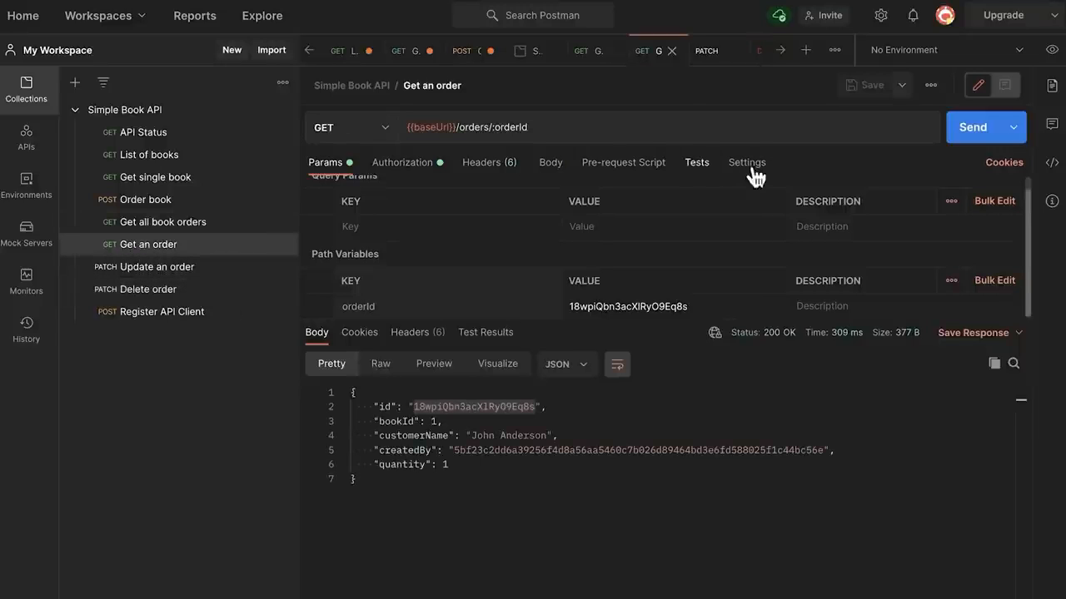
{"action": "left_click", "coordinate": [972, 128]}
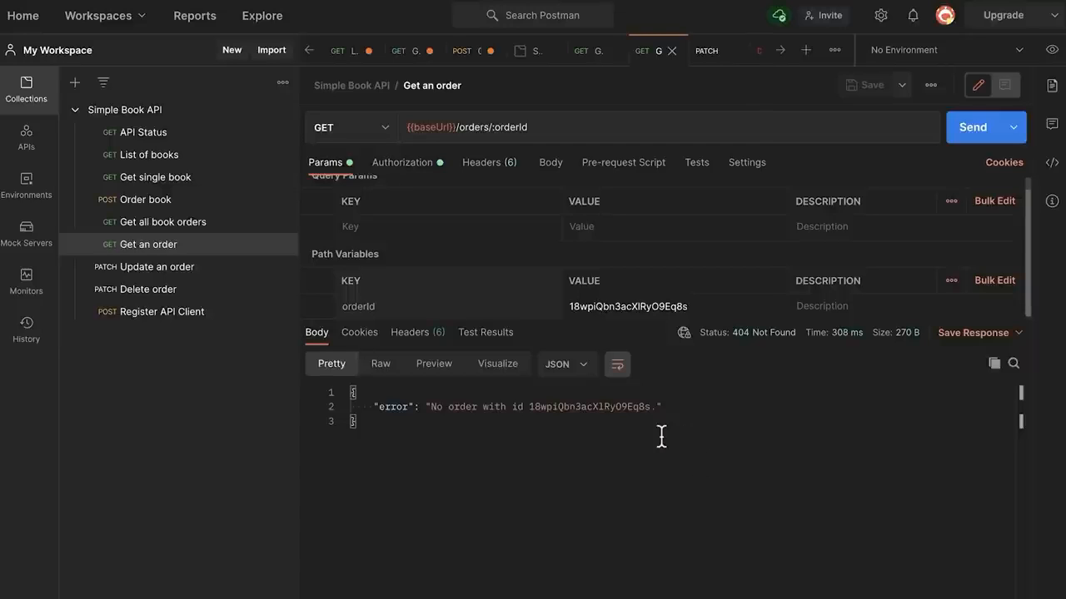
{"action": "left_click", "coordinate": [160, 223]}
{"action": "left_click", "coordinate": [967, 123]}
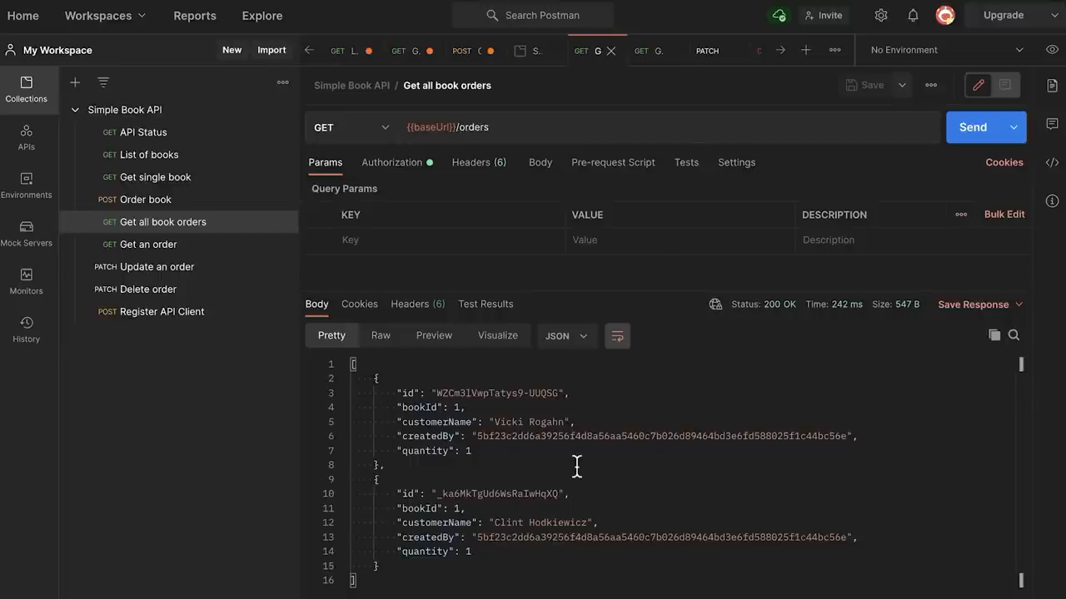
- Save the Delete order request and close all open tabs, saving the pending changes in Order book, Get single book and List of books
{"action": "left_click", "coordinate": [171, 290]}
{"action": "key", "text": "ctrl+s"}
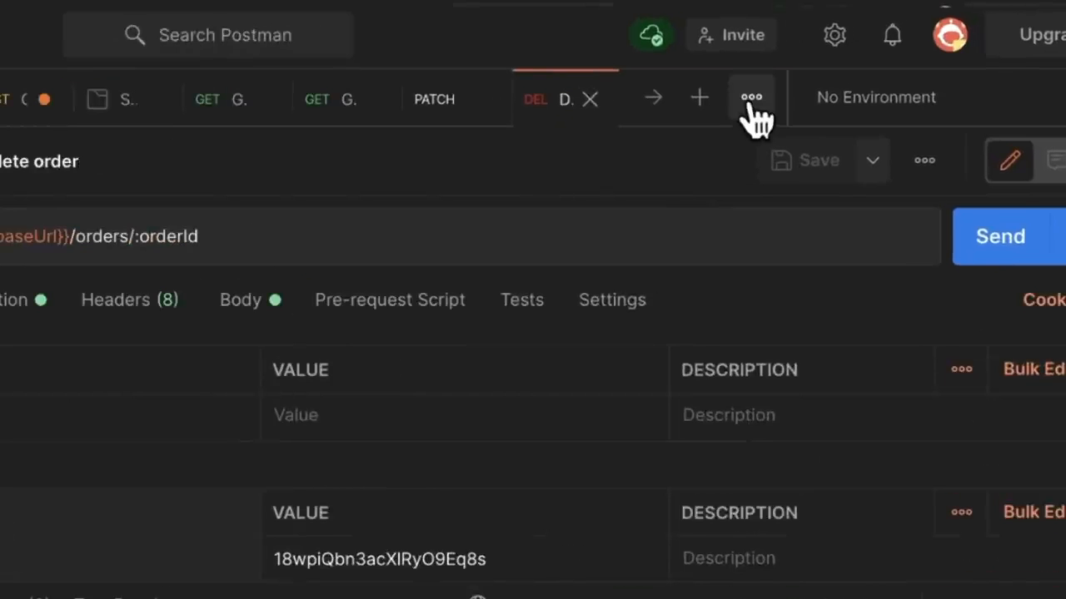
{"action": "left_click", "coordinate": [752, 100]}
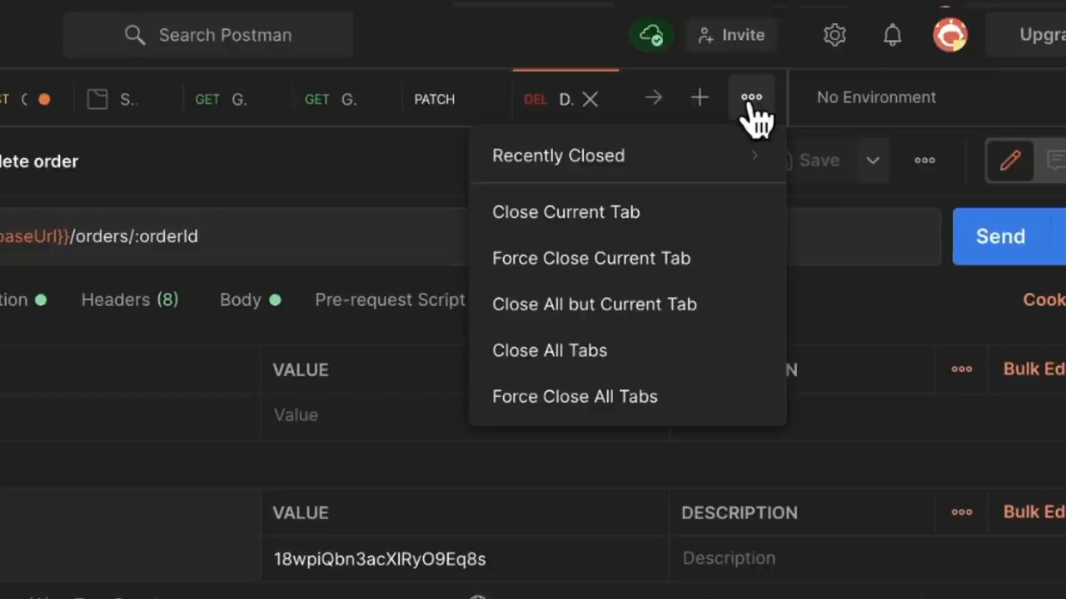
{"action": "left_click", "coordinate": [587, 353]}
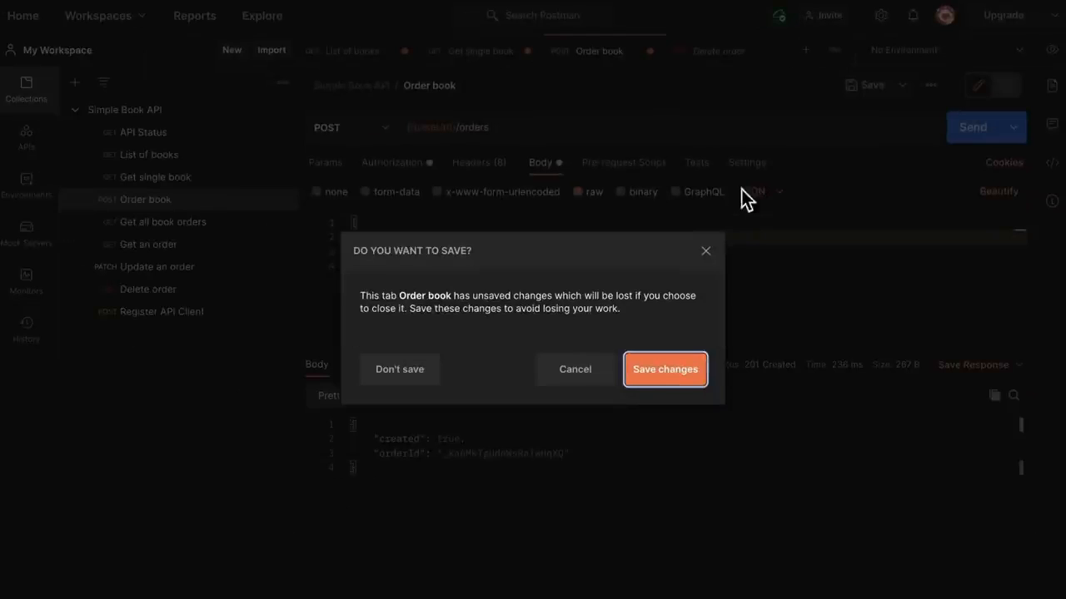
{"action": "left_click", "coordinate": [664, 381]}
{"action": "left_click", "coordinate": [662, 379]}
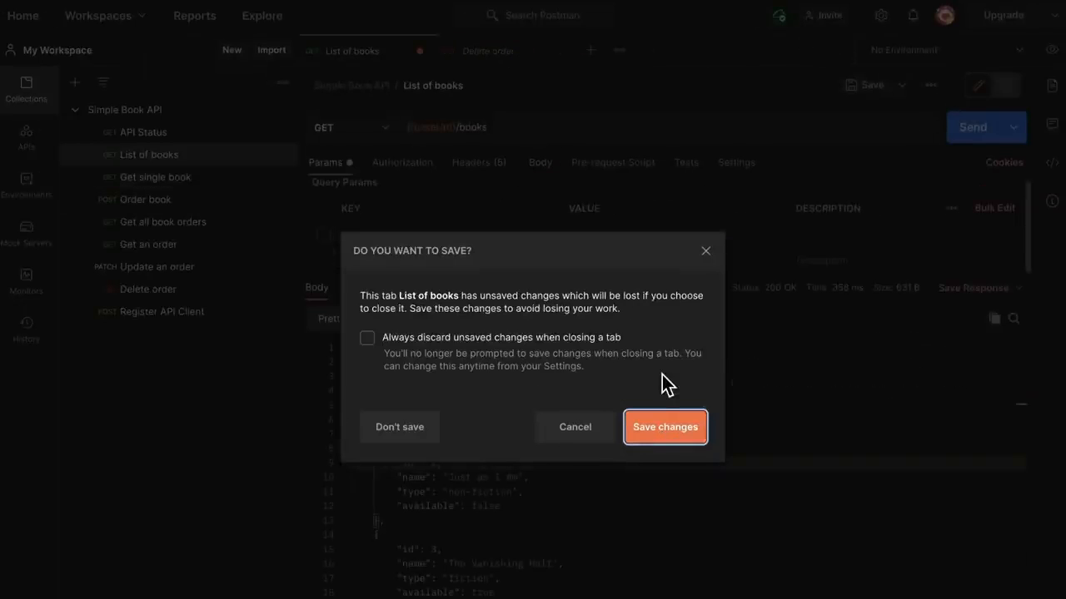
{"action": "left_click", "coordinate": [657, 430]}
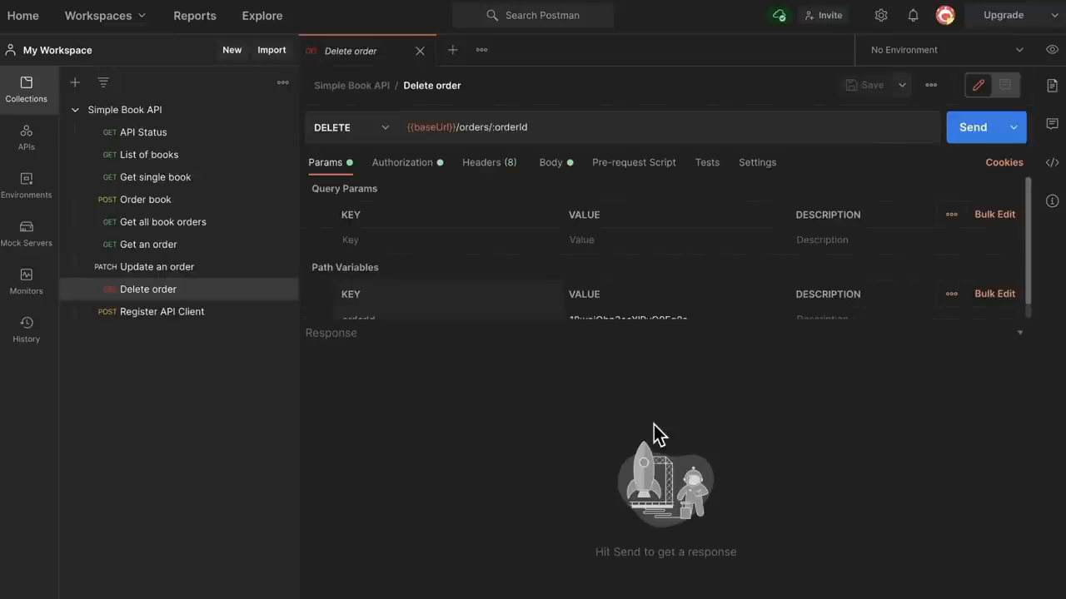
{"action": "left_click", "coordinate": [421, 50]}
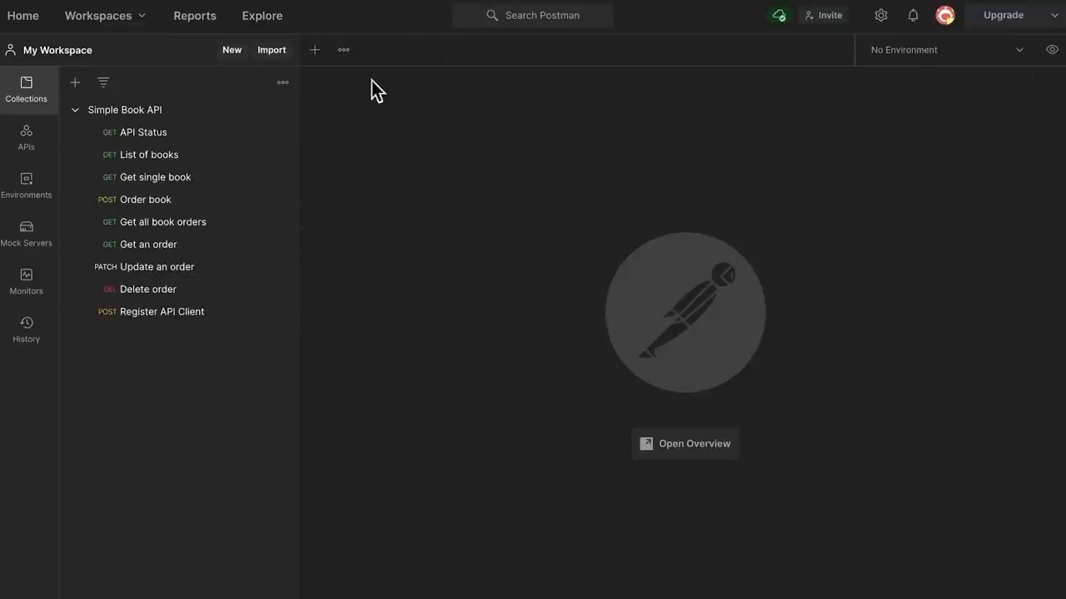
- Open blank untitled request tabs and force close all tabs
{"action": "left_click", "coordinate": [315, 50]}
{"action": "left_click", "coordinate": [453, 50]}
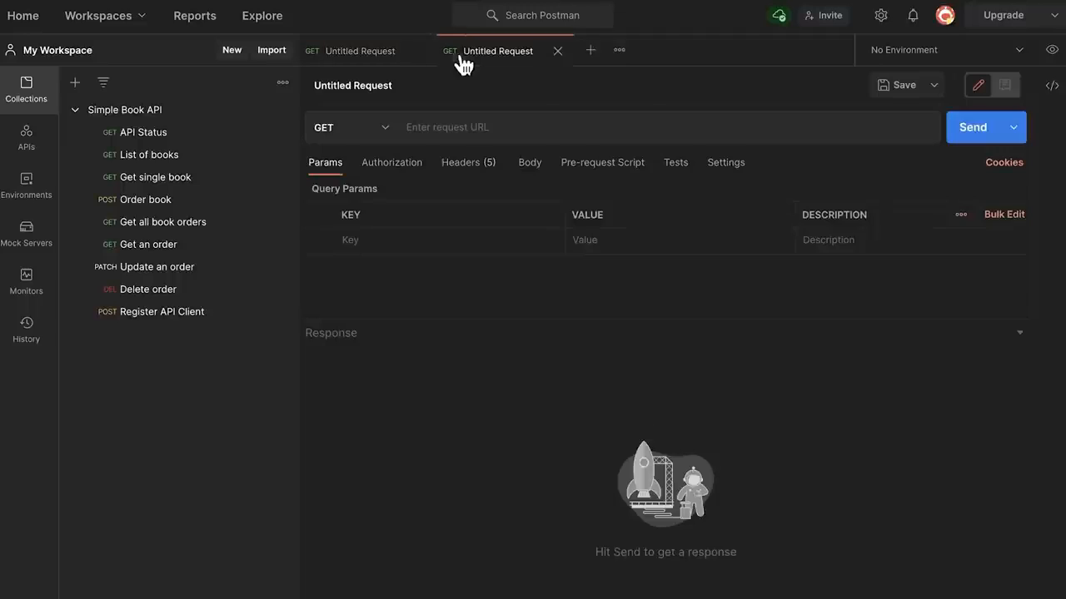
{"action": "left_click", "coordinate": [585, 51]}
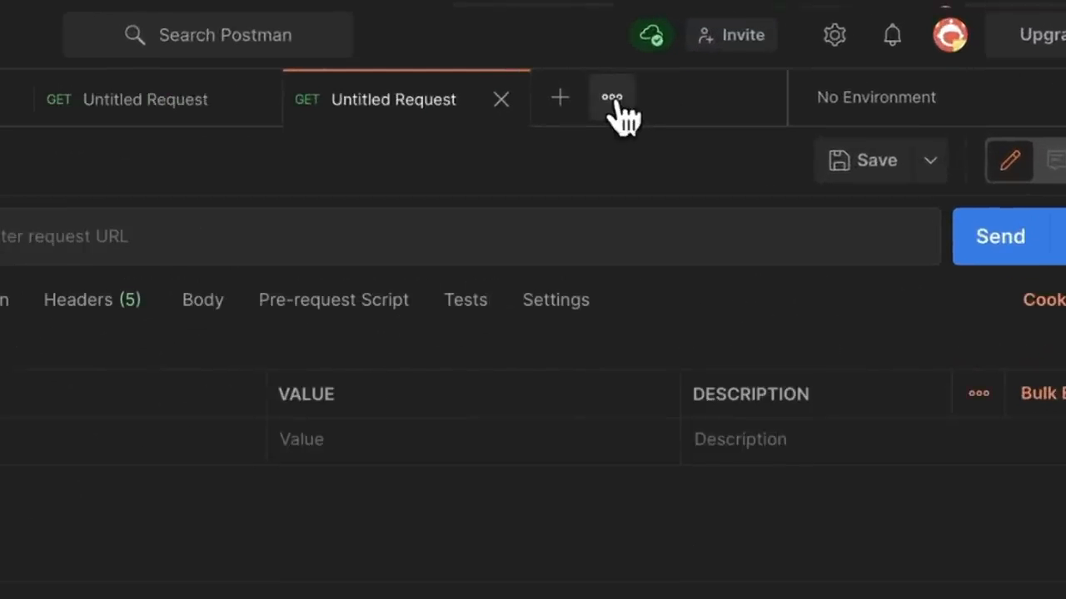
{"action": "left_click", "coordinate": [613, 101]}
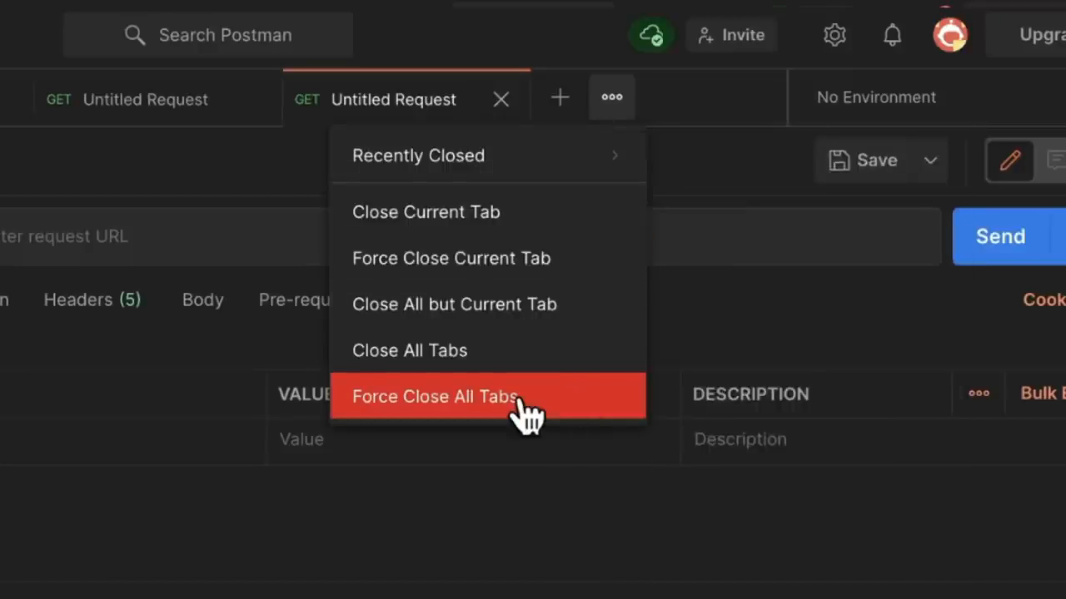
{"action": "left_click", "coordinate": [573, 414]}
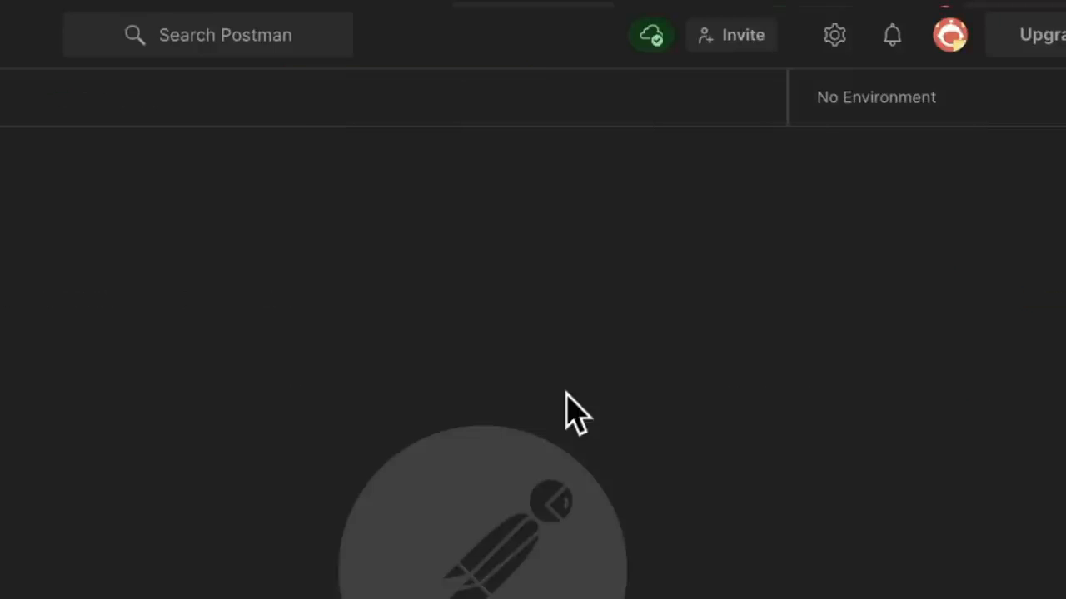